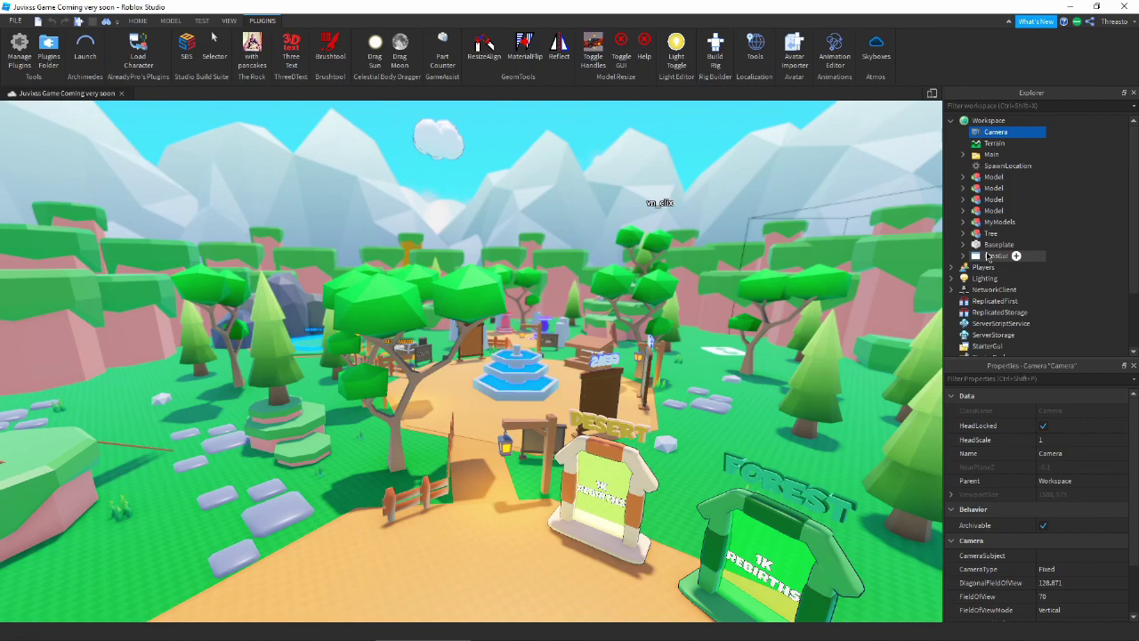
Step: Expand the Lighting service's contents and open the Skyboxes plugin's browser
scroll(988, 256, "down", 1)
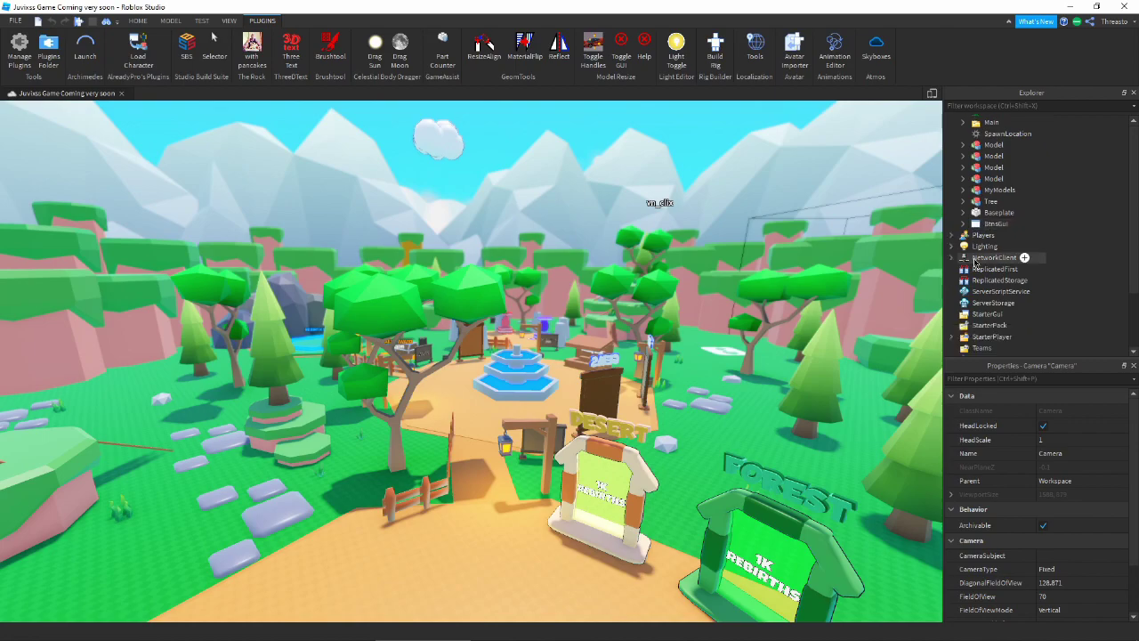
left_click(952, 246)
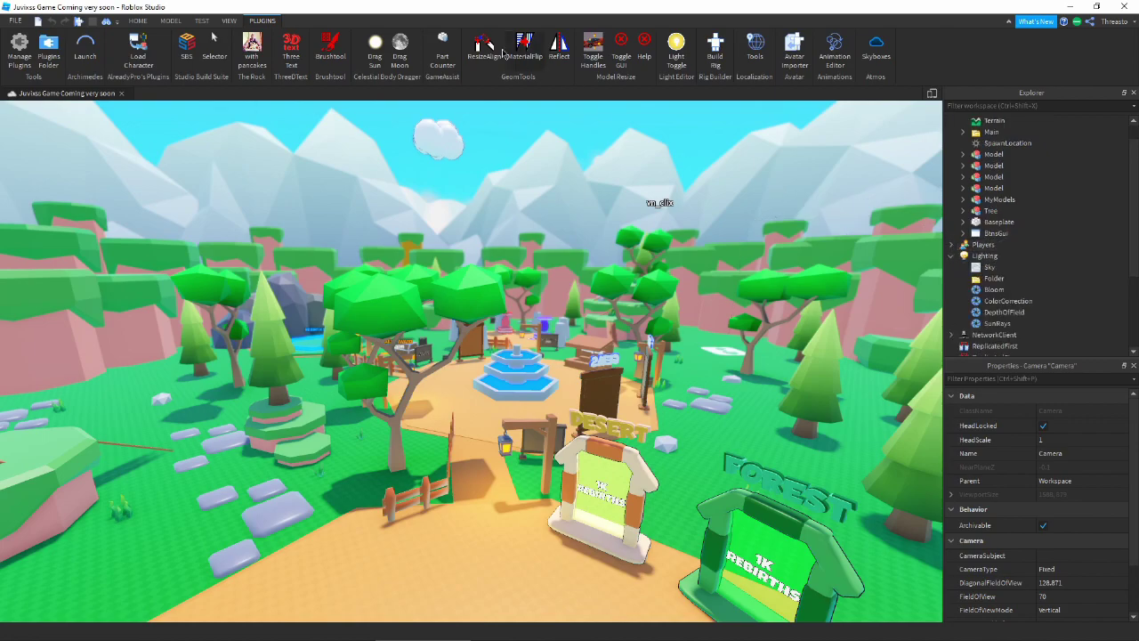
left_click(876, 46)
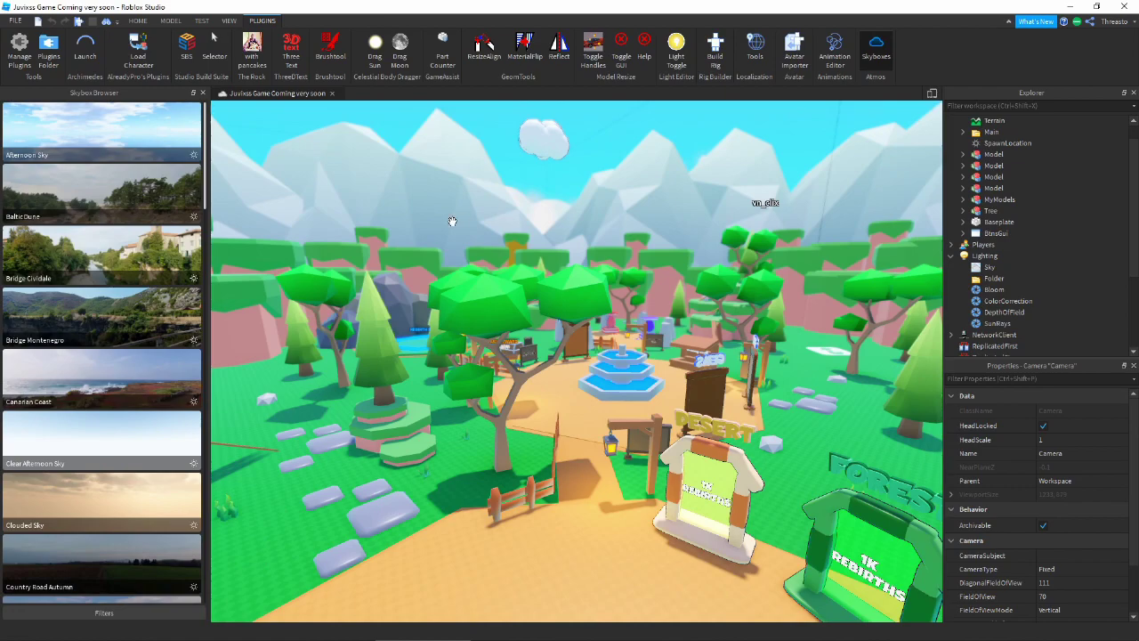
Step: Apply the Clear Afternoon Sky skybox without its lighting and look over the map
scroll(91, 334, "down", 3)
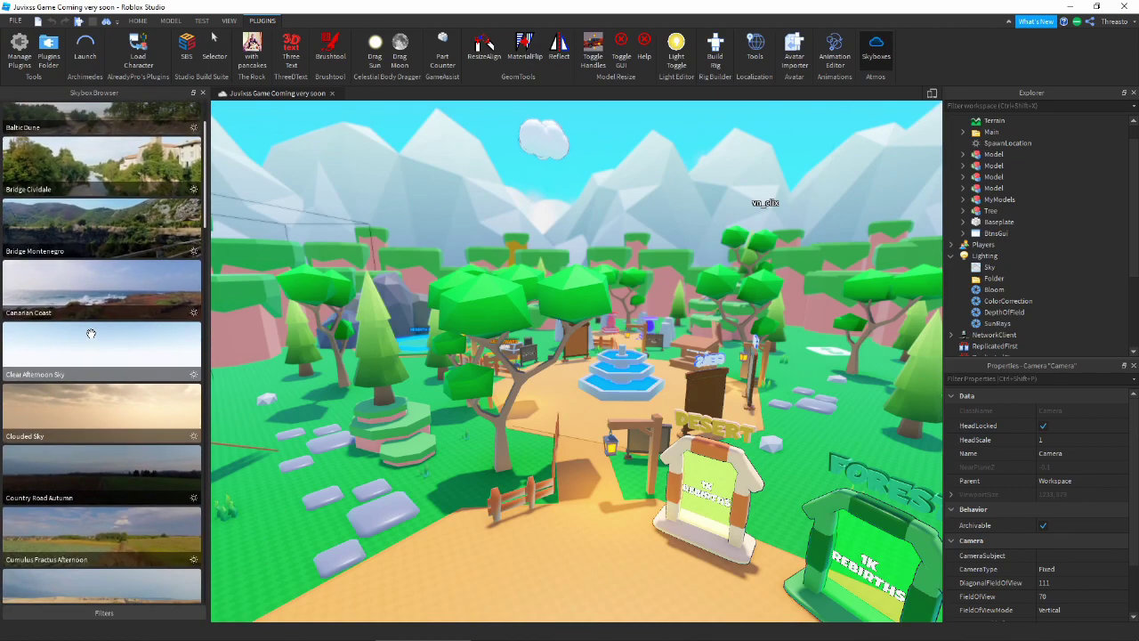
left_click(89, 335)
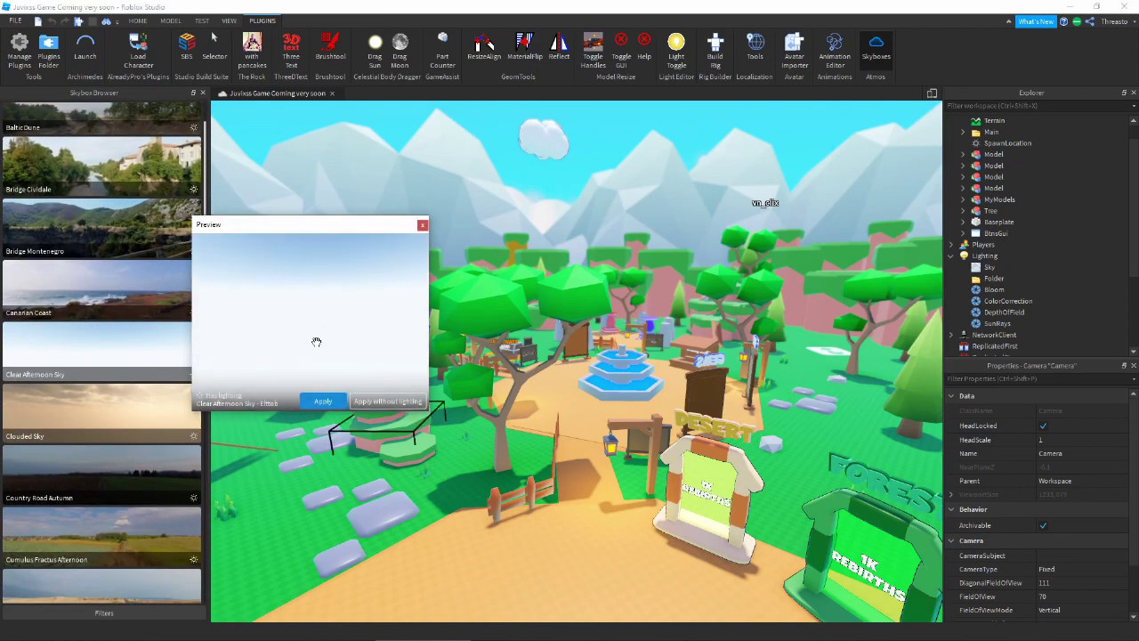
left_click(388, 405)
right_click_drag(509, 345, 510, 345)
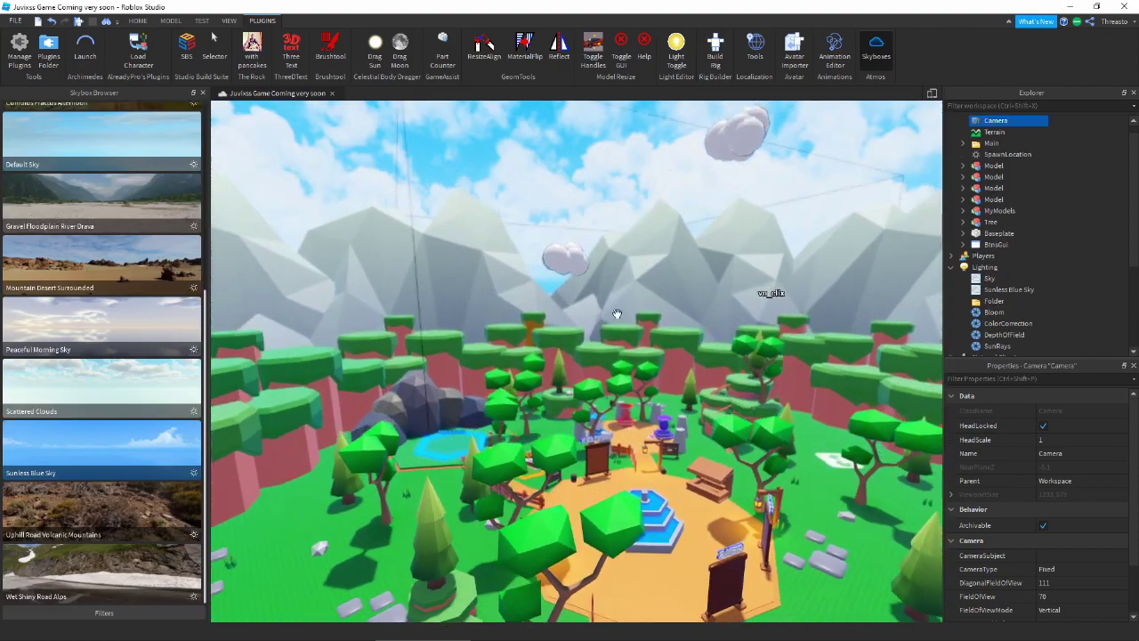
key("s")
right_click_drag(617, 314, 793, 244)
scroll(792, 244, "down", 10)
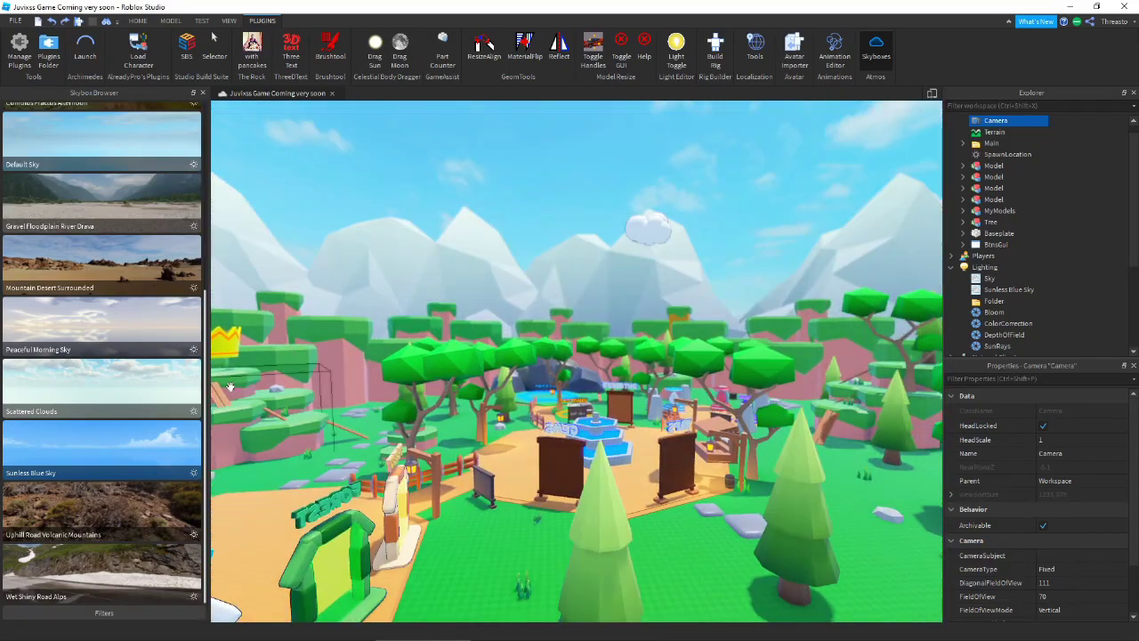
Step: Apply the Scattered Clouds skybox to the map without its lighting
left_click(102, 384)
left_click(380, 403)
key("w")
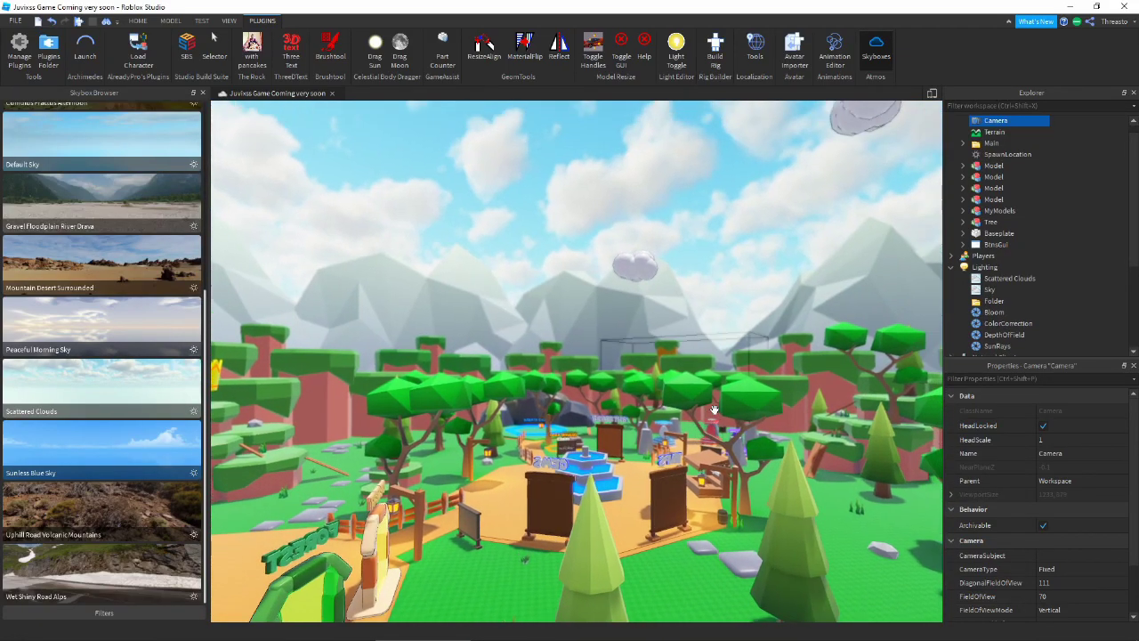
right_click_drag(715, 406, 714, 410)
scroll(715, 409, "down", 10)
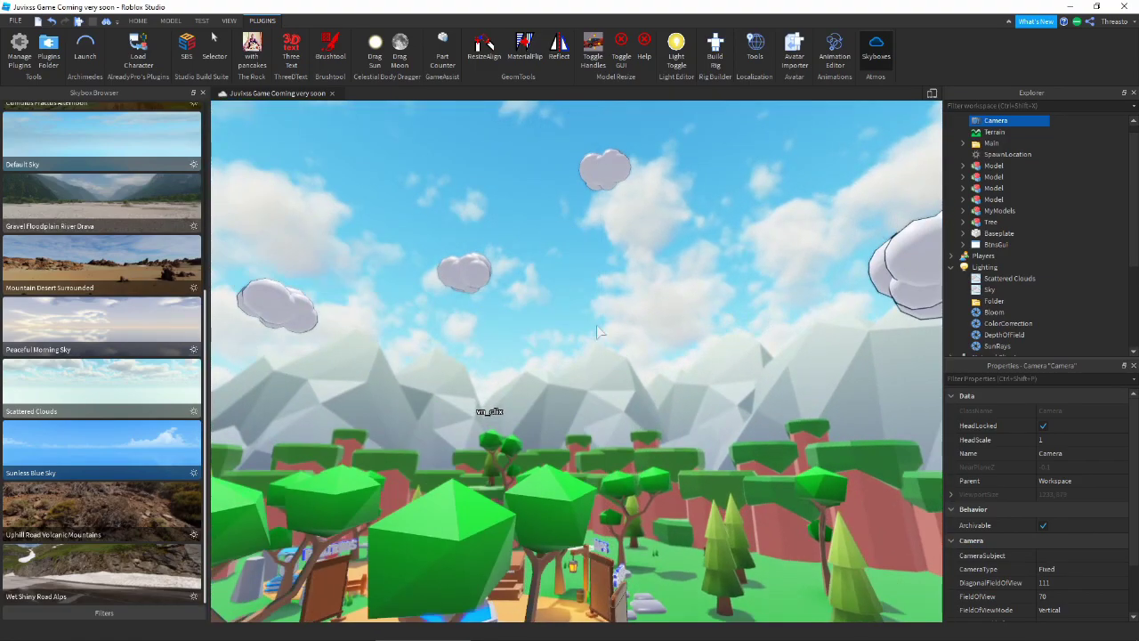
Step: Delete the original Sky object from Lighting
right_click_drag(590, 302, 589, 307)
scroll(591, 307, "up", 5)
scroll(591, 307, "down", 3)
scroll(994, 223, "down", 3)
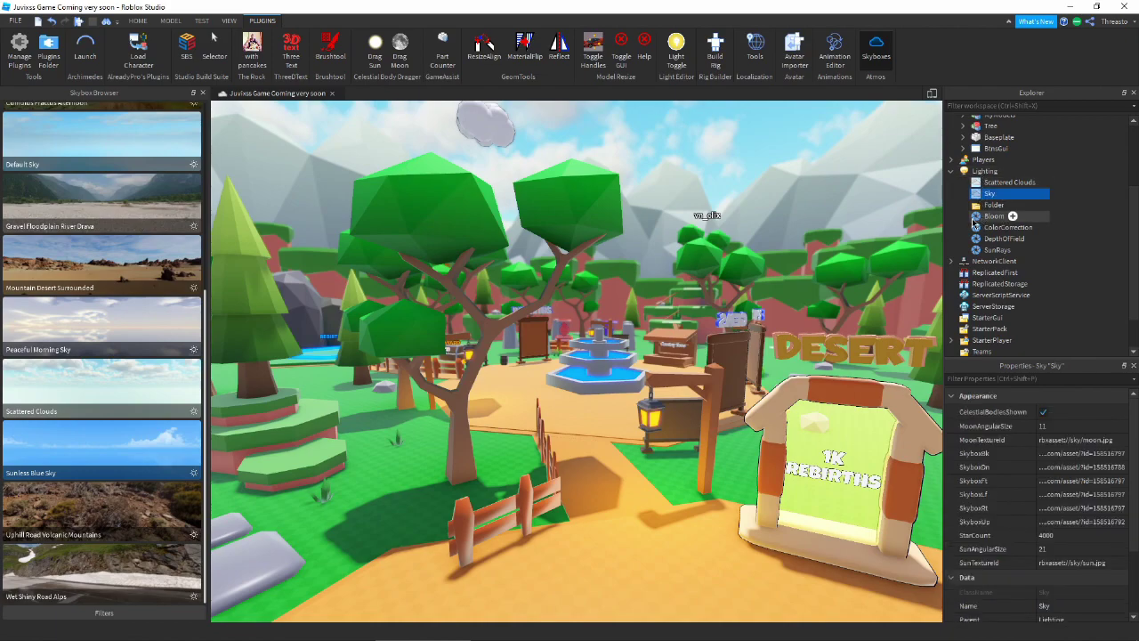
key("Delete")
Step: Review the properties of Bloom, ColorCorrection, DepthOfField, SunRays and Lighting, closing the Skybox Browser along the way
left_click(989, 211)
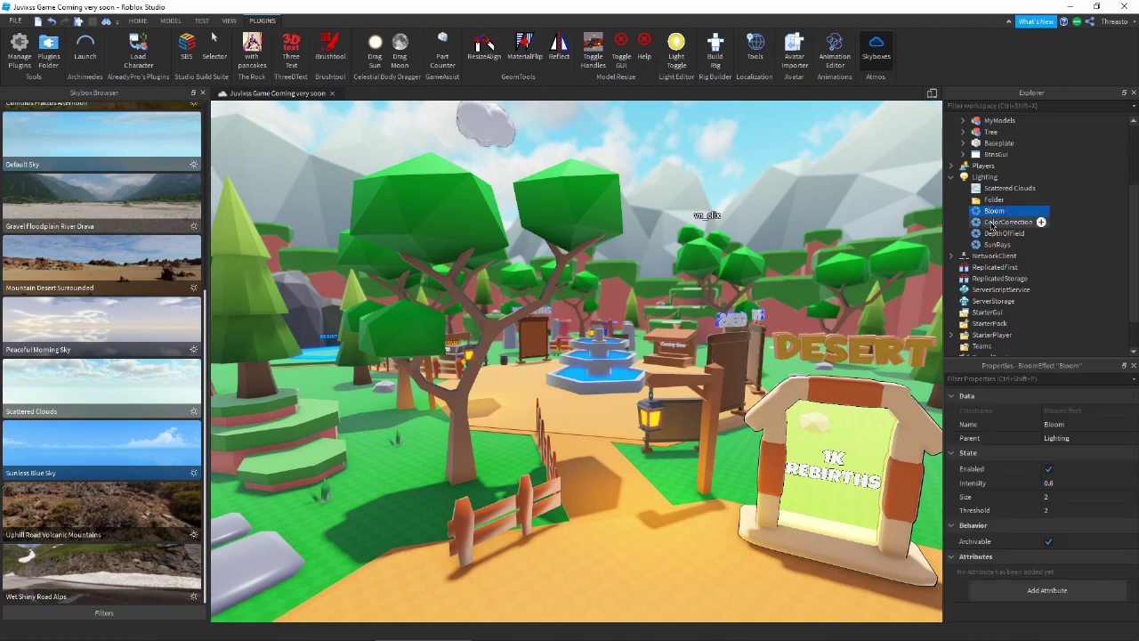
left_click(991, 224)
left_click(989, 234)
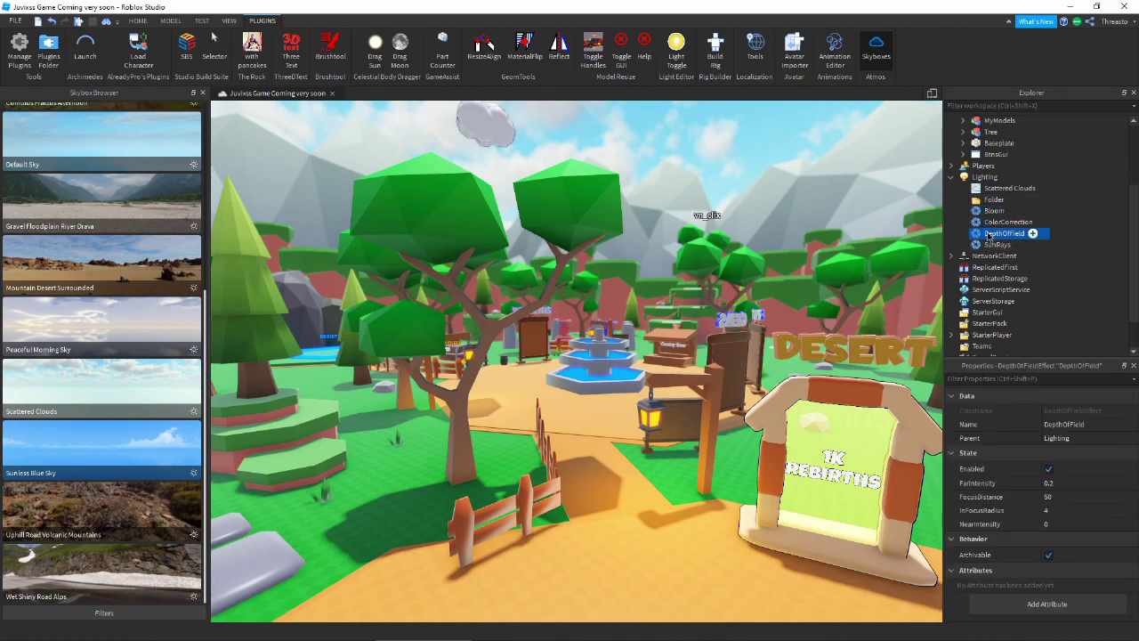
left_click(990, 245)
left_click(202, 93)
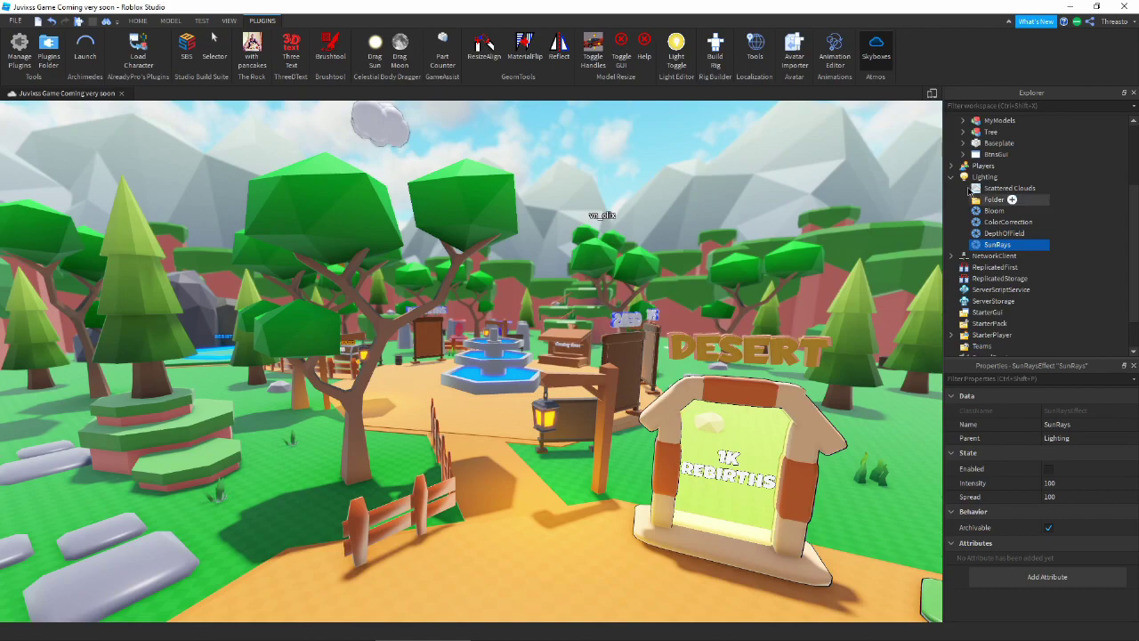
left_click(983, 178)
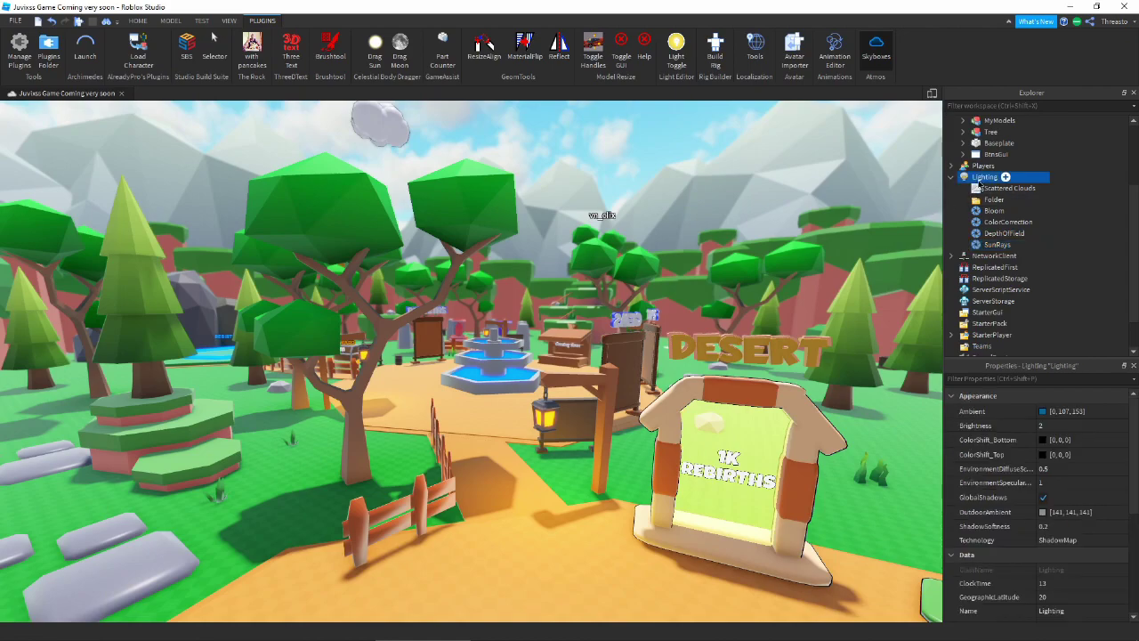
scroll(1059, 468, "down", 5)
scroll(1064, 550, "up", 5)
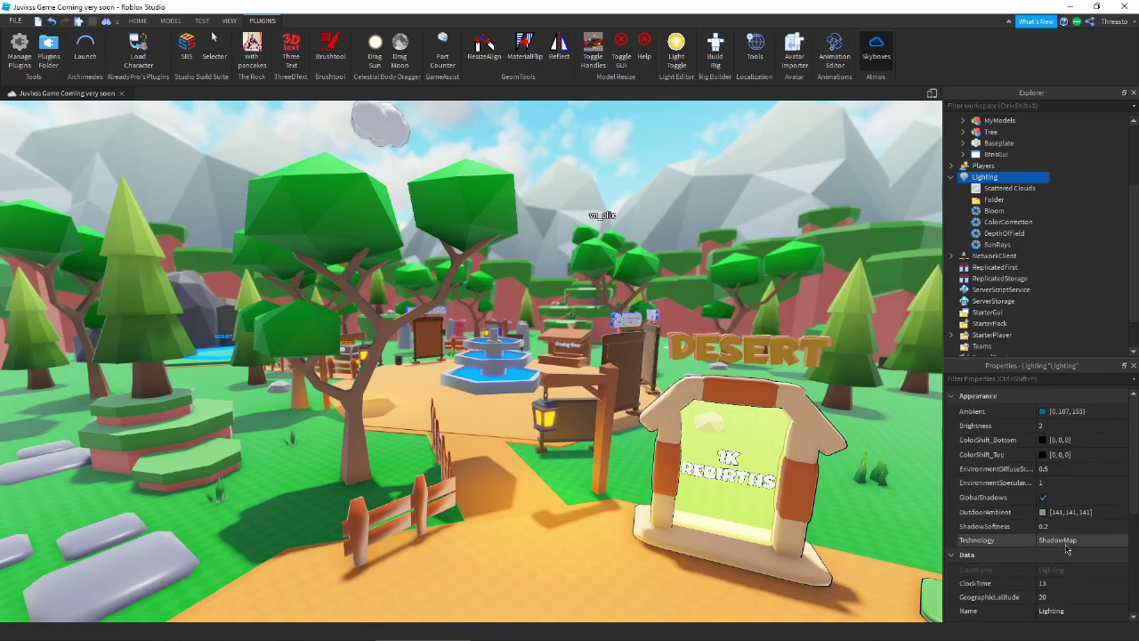
Step: Add an Atmosphere object to Lighting
key("s")
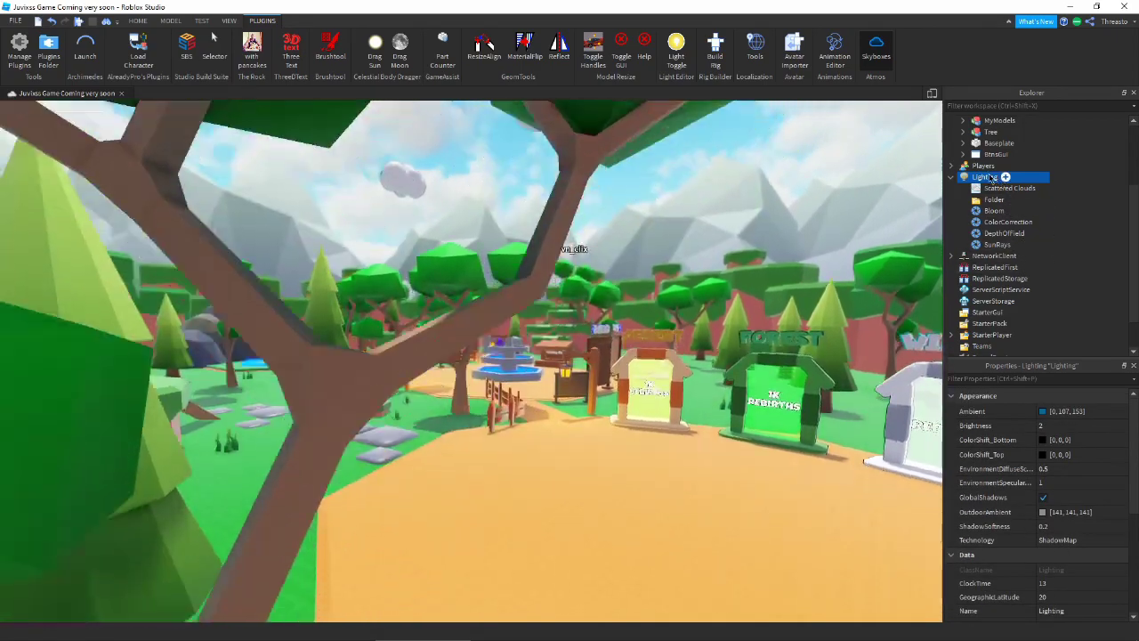
left_click(1006, 178)
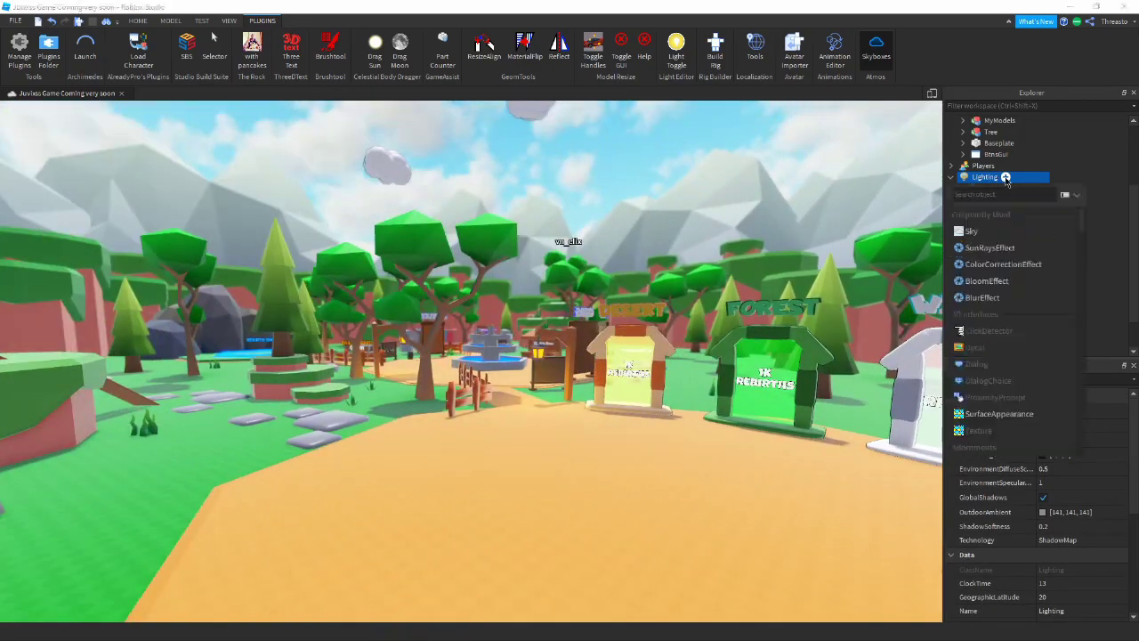
type("at")
left_click(983, 220)
key("w")
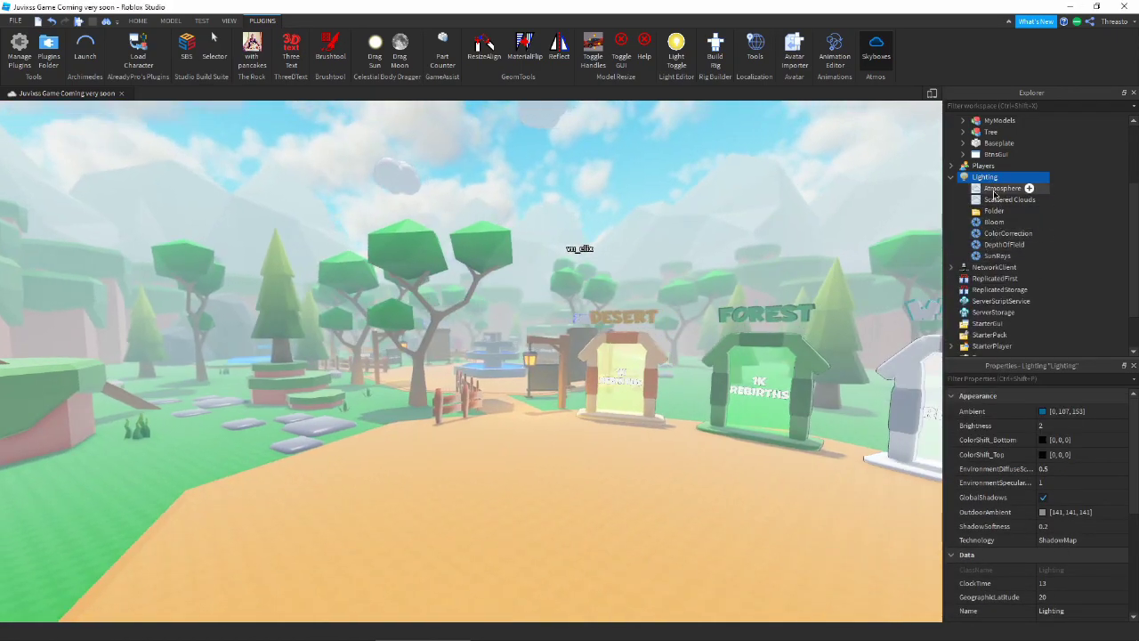
Step: Set the Atmosphere's Density to 0.25
left_click(1003, 187)
left_click(1055, 410)
type("0.25")
key("Return")
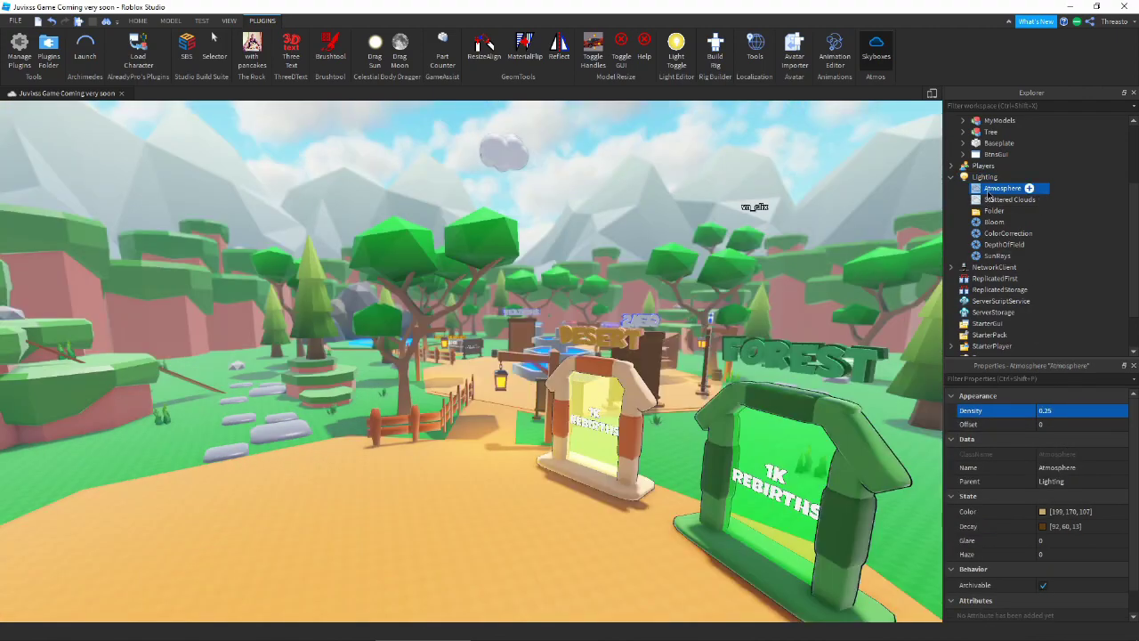
Step: Delete the Scattered Clouds sky and apply the Sunless Blue Sky skybox without its lighting, then close the Skybox Browser
key("Delete")
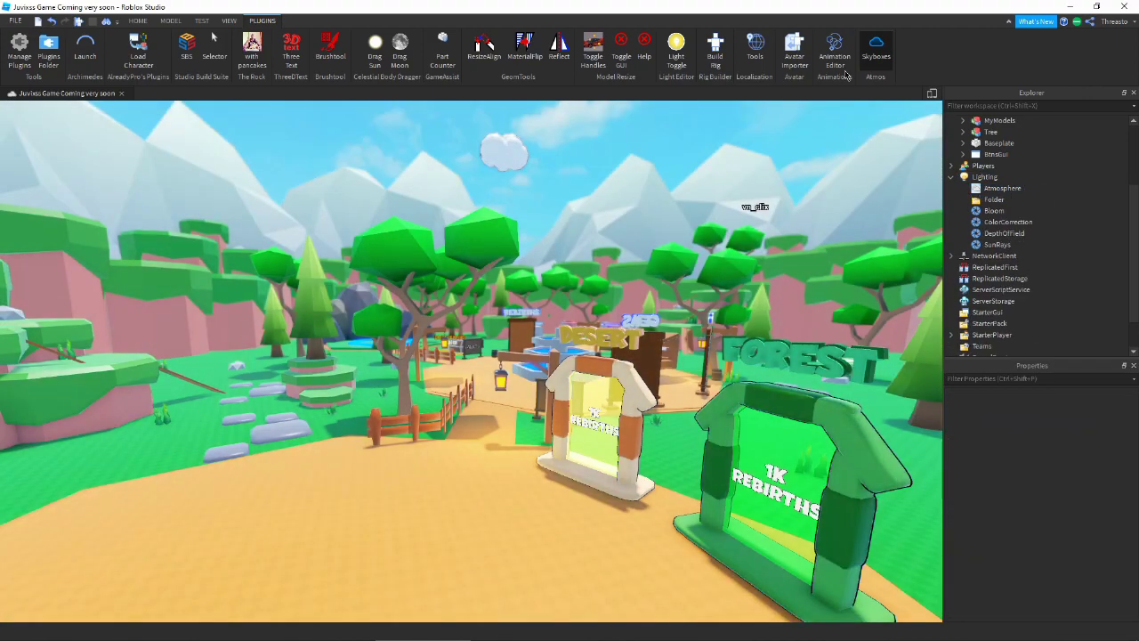
left_click(876, 46)
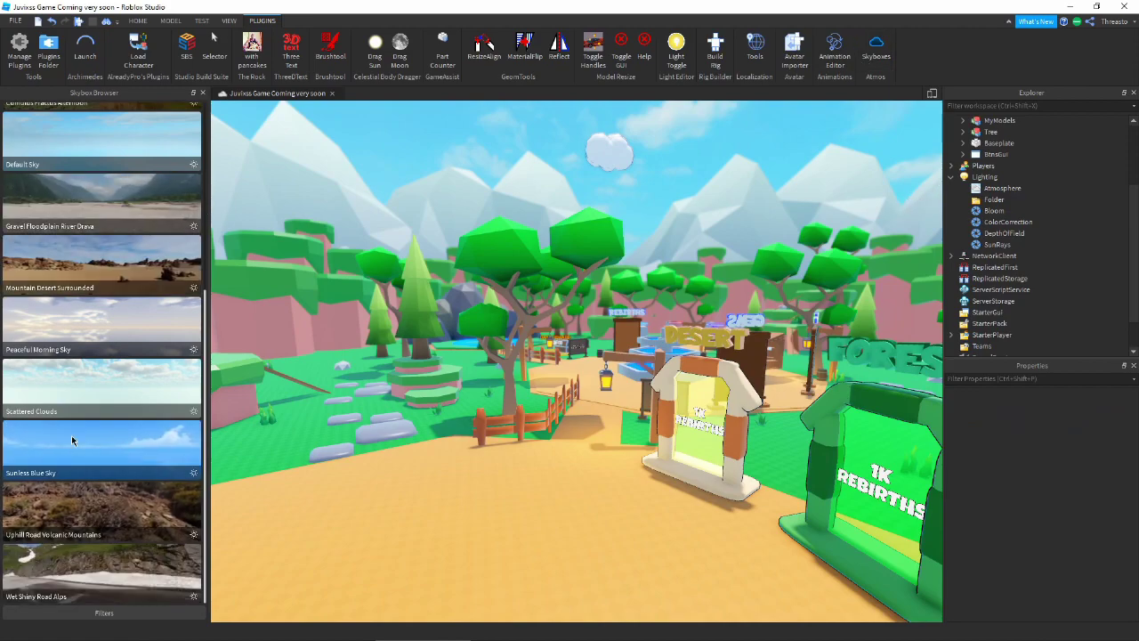
left_click(98, 441)
left_click(407, 402)
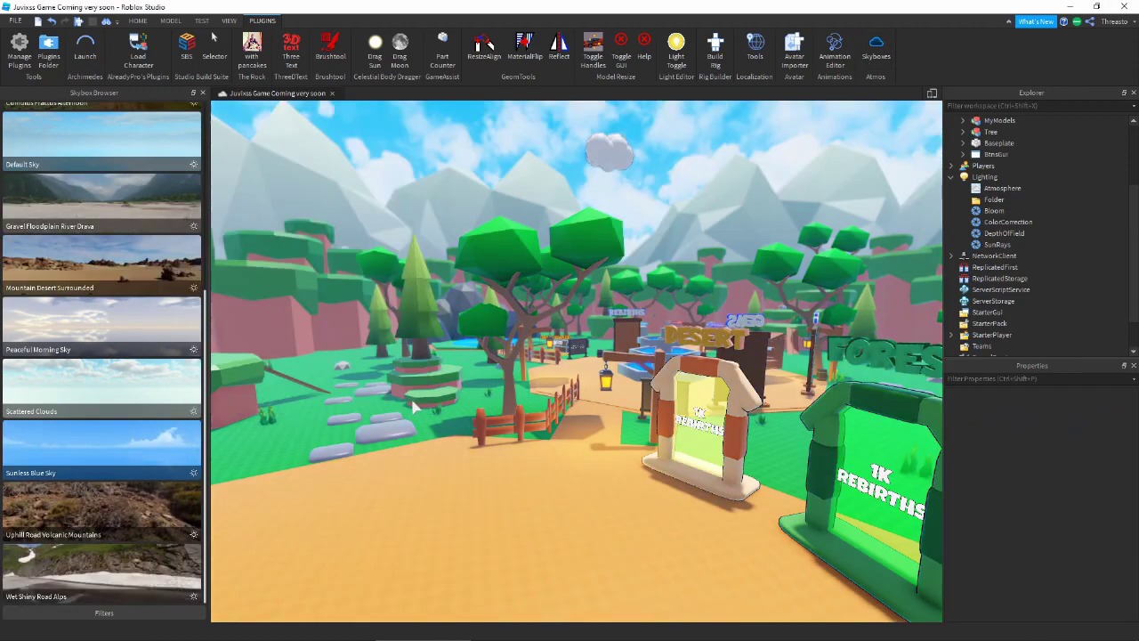
left_click(203, 94)
Step: Set Lighting's Ambient colour to the blue [0, 120, 171]
left_click(985, 176)
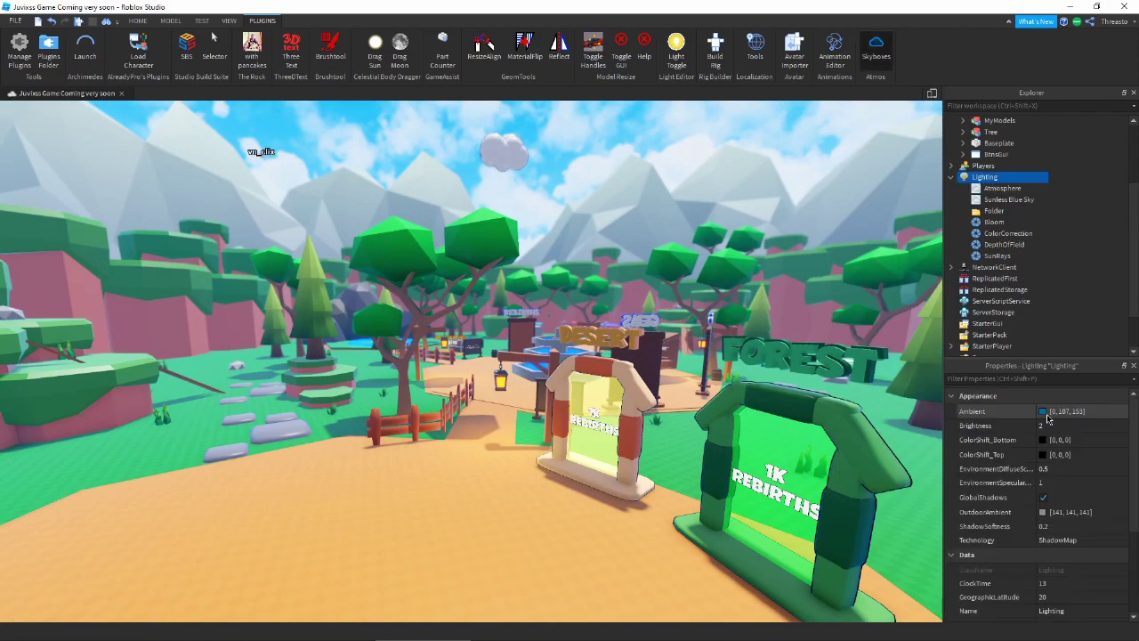
left_click(1043, 411)
left_click_drag(614, 210, 541, 358)
left_click_drag(640, 422, 645, 407)
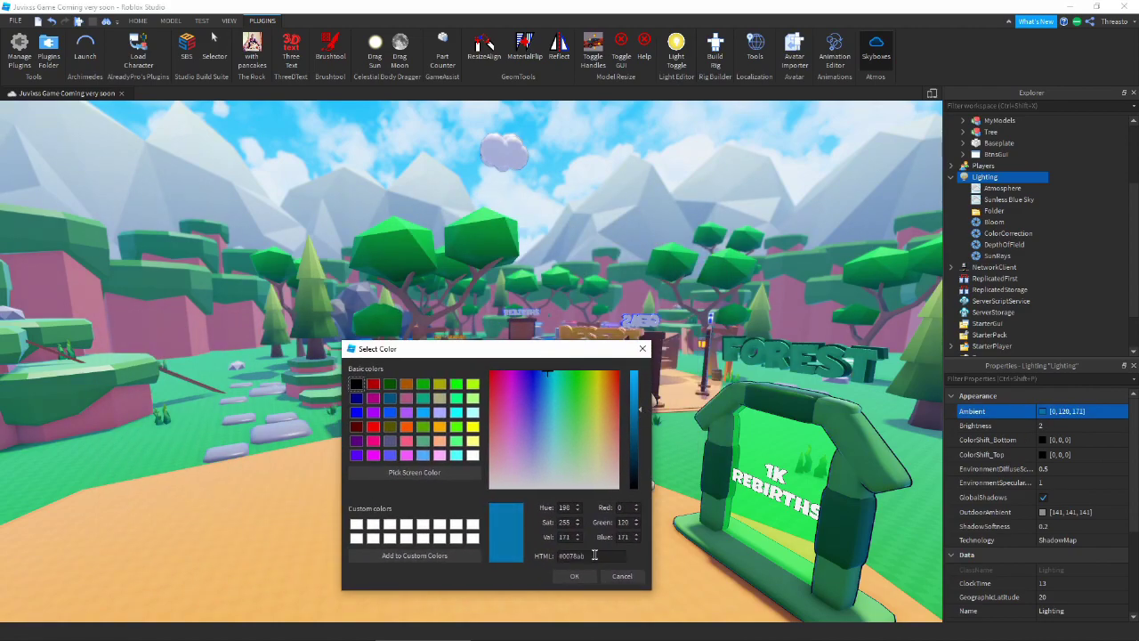
left_click(574, 575)
Step: Set Lighting's ColorShift_Top to a custom colour
left_click(1042, 454)
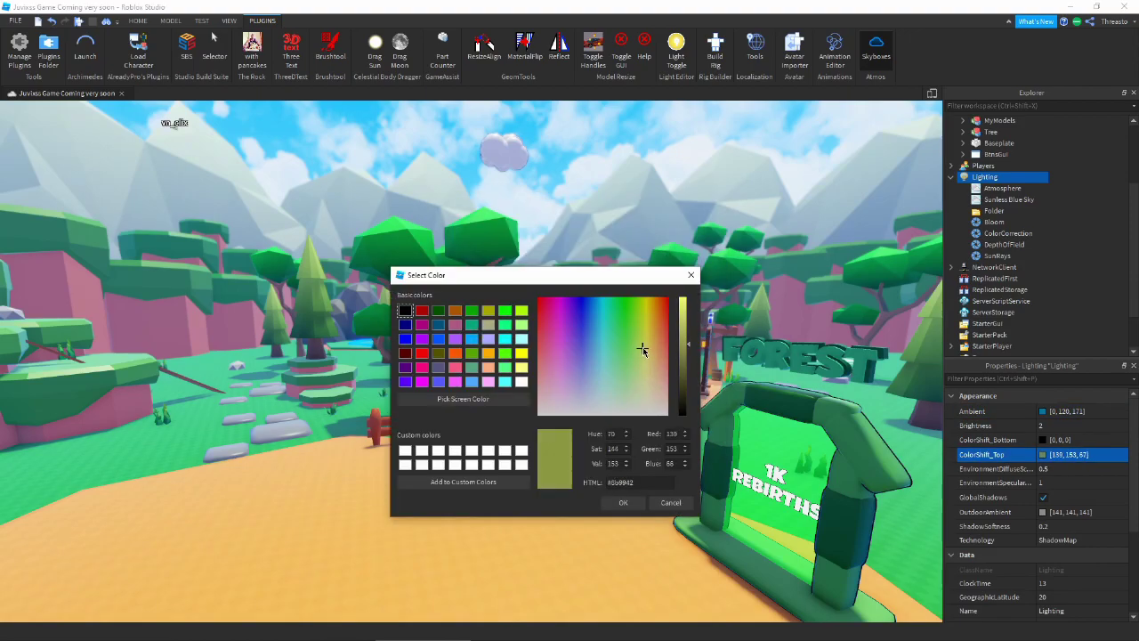
left_click_drag(683, 343, 654, 377)
left_click(625, 506)
Step: Reposition the sun in the sky with the Drag Sun tool
right_click_drag(624, 504, 499, 335)
left_click_drag(528, 208, 699, 392)
right_click_drag(723, 418, 518, 249)
left_click_drag(518, 249, 534, 278)
right_click_drag(535, 278, 535, 278)
Step: Set the Bloom effect's Threshold to 0.8 and its Size to 45
scroll(534, 278, "down", 5)
left_click(983, 224)
right_click_drag(765, 424, 764, 424)
scroll(788, 410, "up", 3)
left_click(1071, 497)
key("Tab")
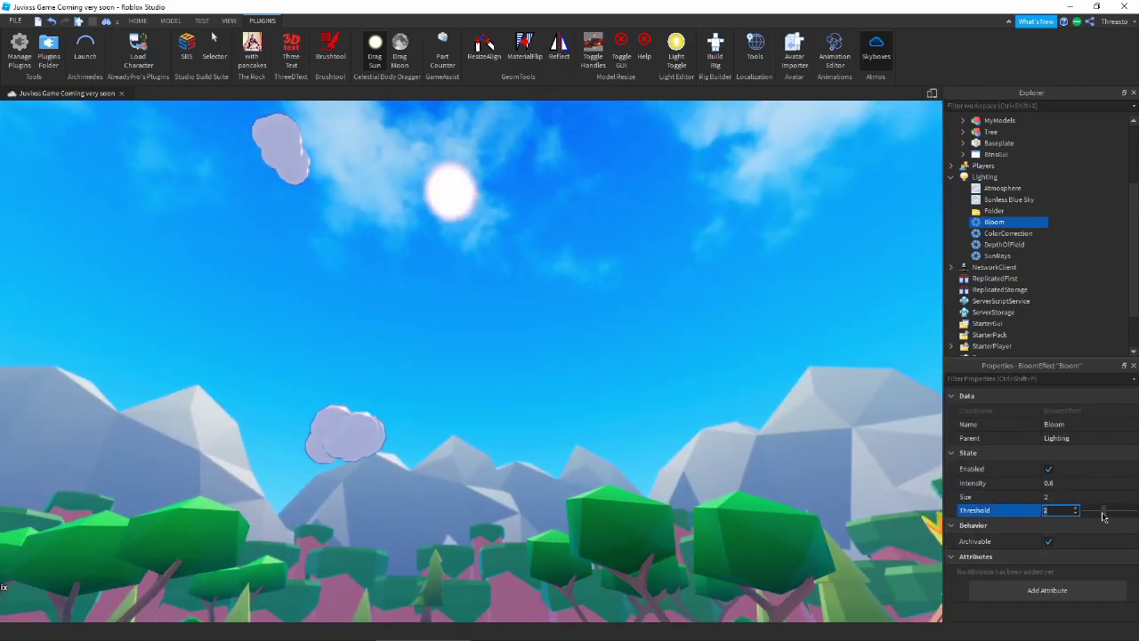
type("0.8")
key("Return")
left_click(1084, 498)
type("45")
key("Return")
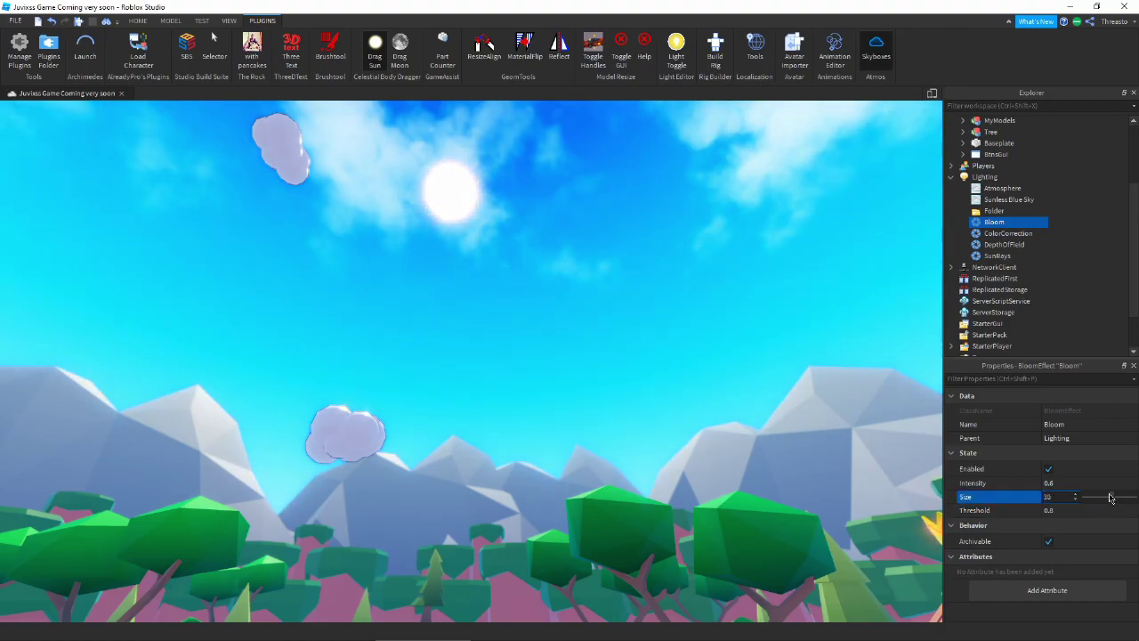
Step: Set the Bloom effect's Intensity to 0.4
right_click_drag(610, 394, 759, 353)
key("s")
key("d")
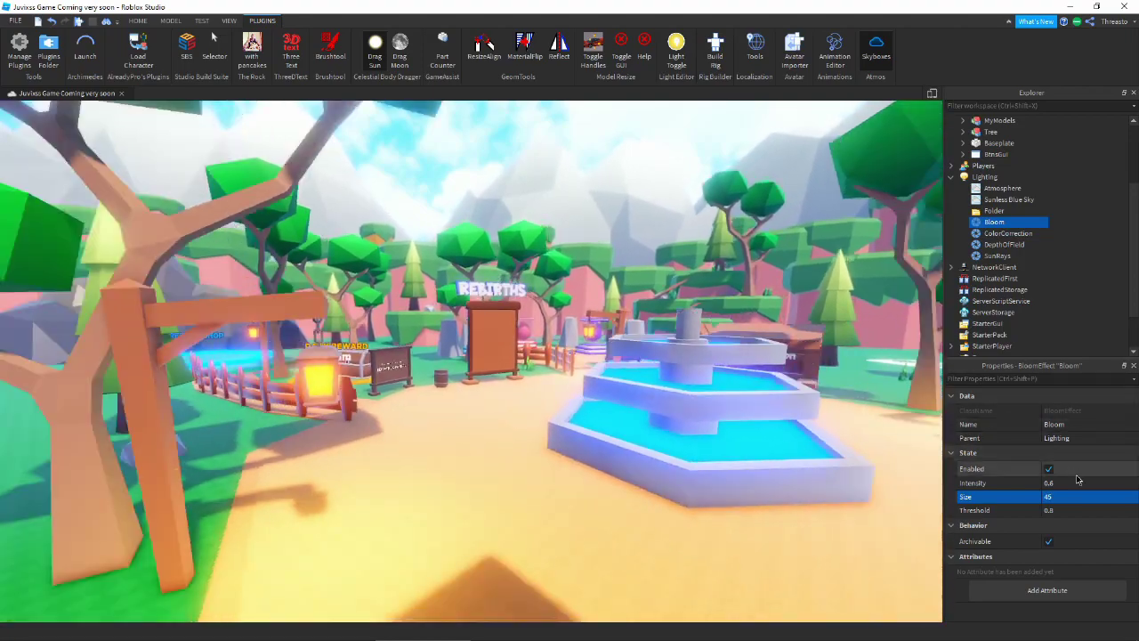
left_click(1059, 482)
left_click(1100, 486)
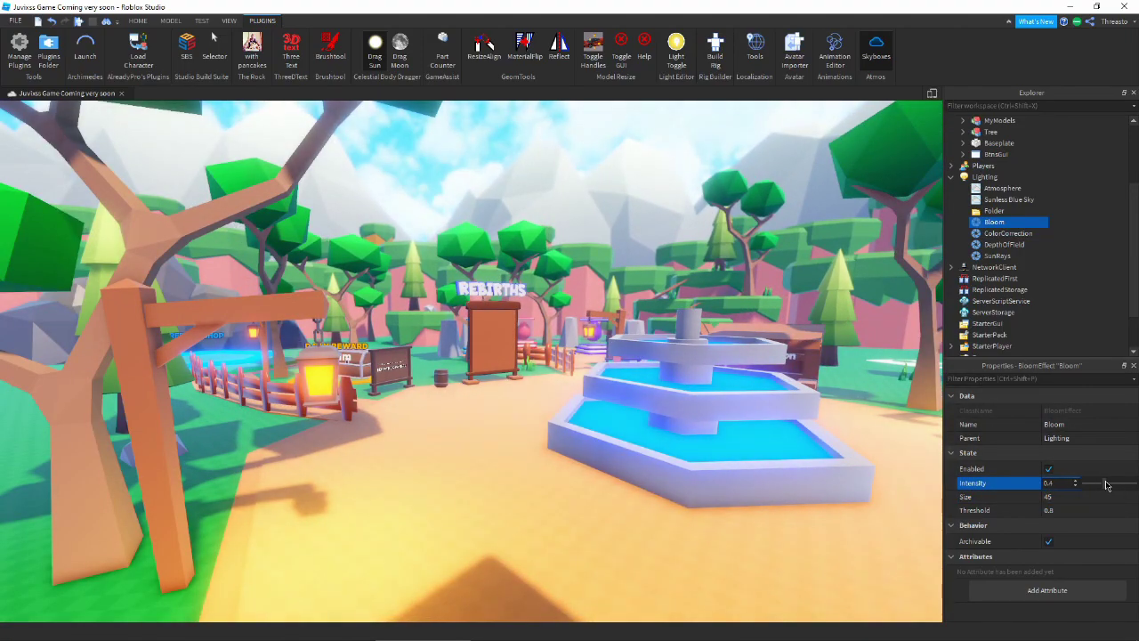
Step: Set the ColorCorrection effect's Brightness to 0.05 and Contrast to 0.2, and open its Saturation for editing
key("s")
right_click_drag(755, 398, 743, 393)
key("d")
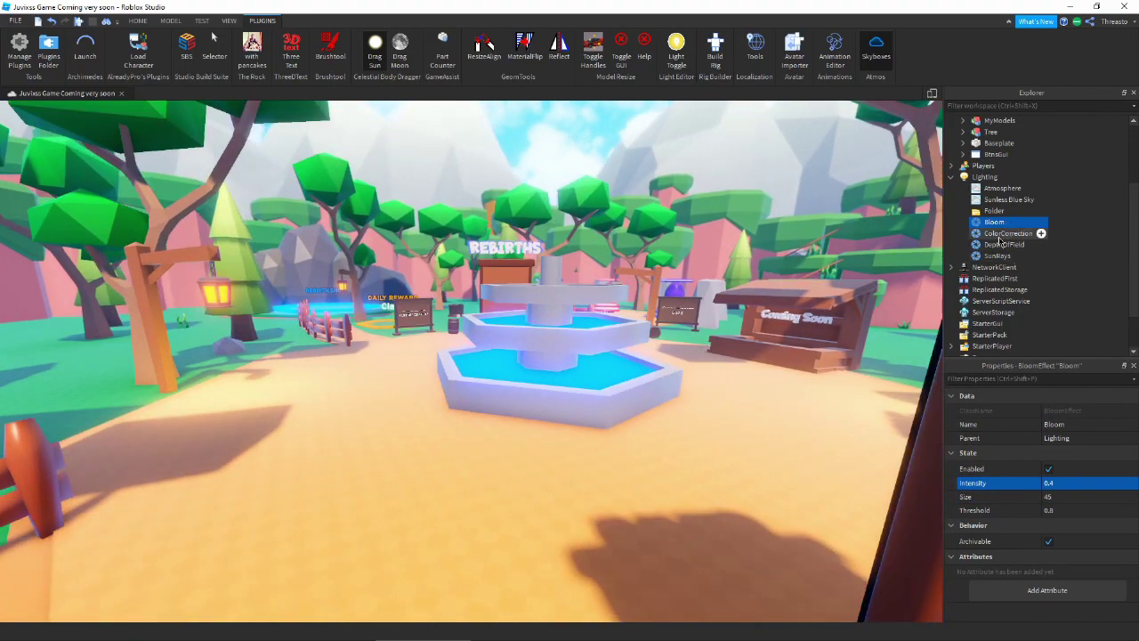
left_click(1005, 234)
left_click(1085, 469)
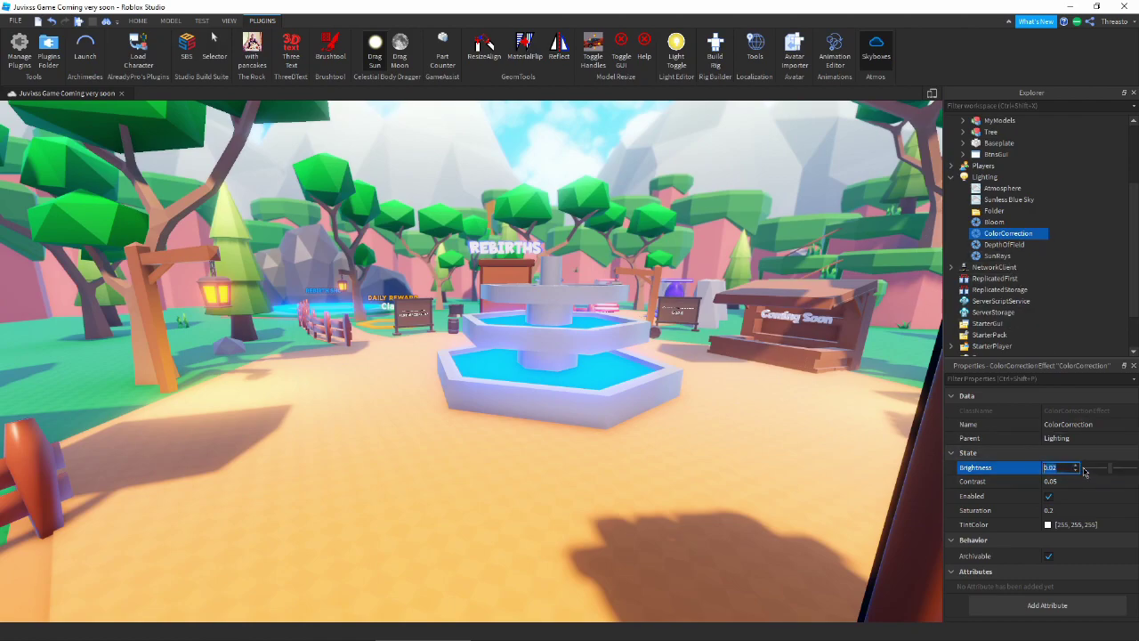
type(".05")
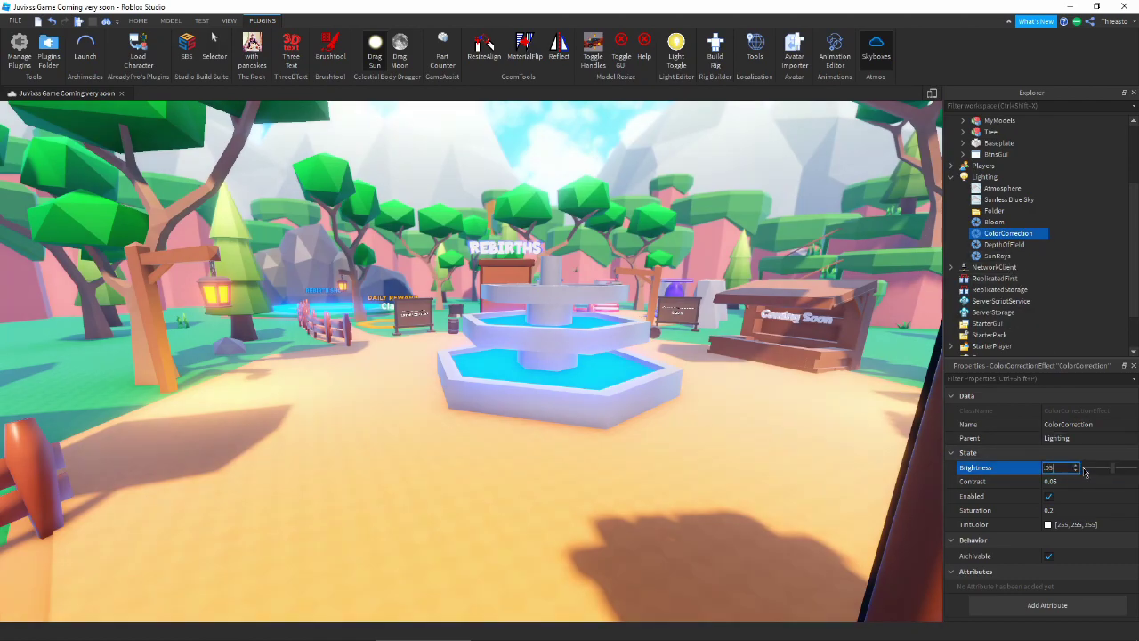
left_click(1059, 480)
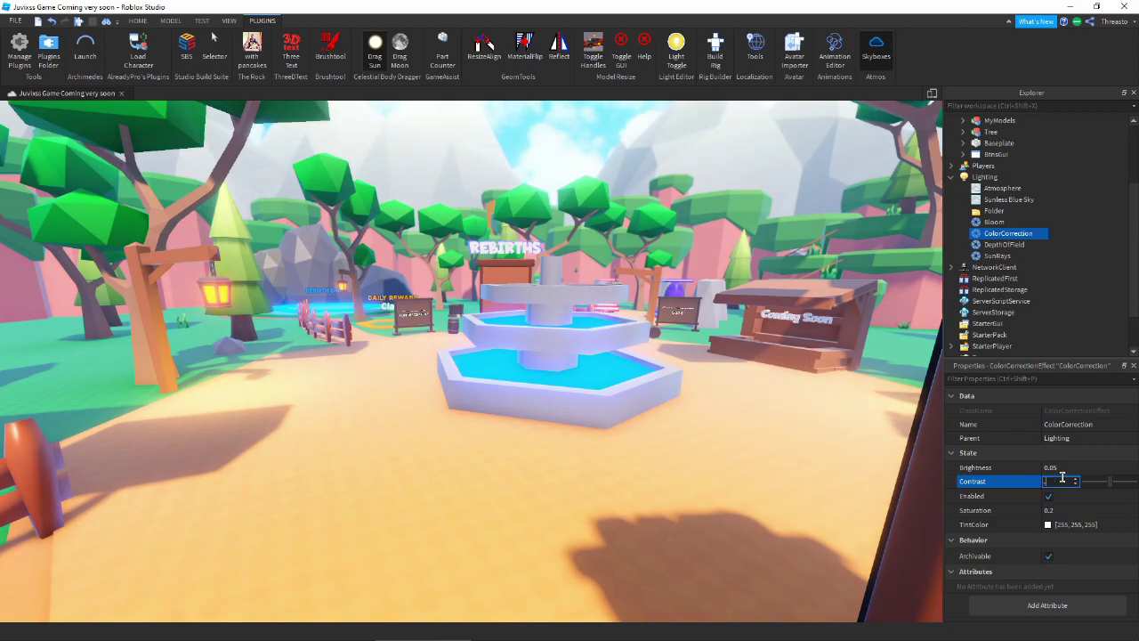
type("2")
left_click(1073, 510)
Step: Lower the Bloom effect's Size
scroll(747, 427, "down", 5)
right_click_drag(748, 427, 845, 392)
left_click(992, 222)
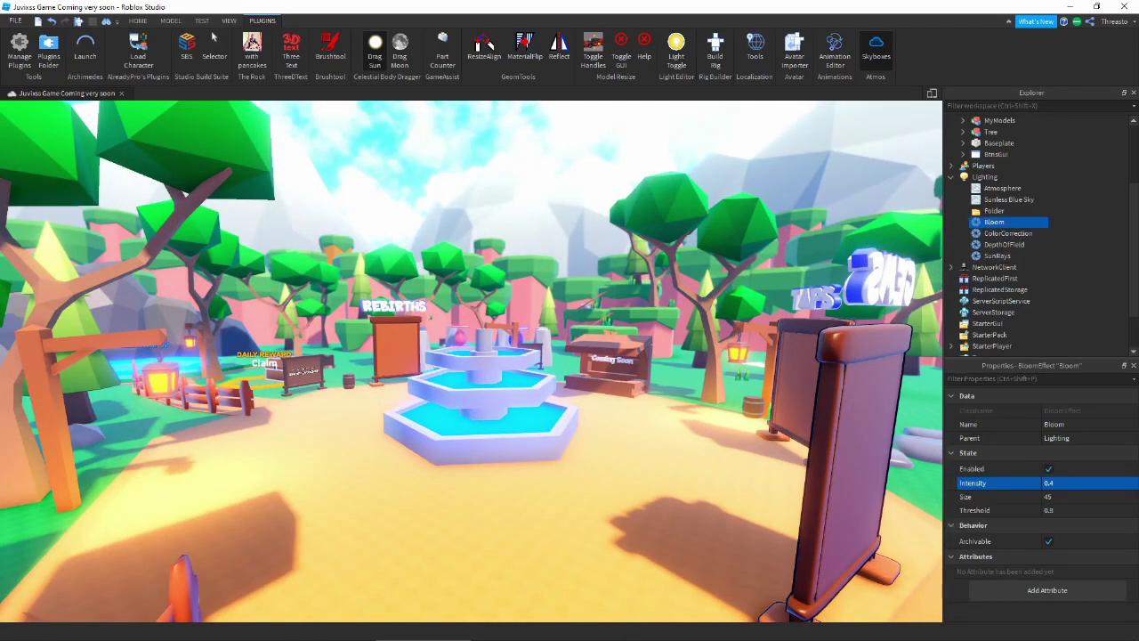
left_click(1083, 499)
left_click_drag(1117, 502, 1098, 503)
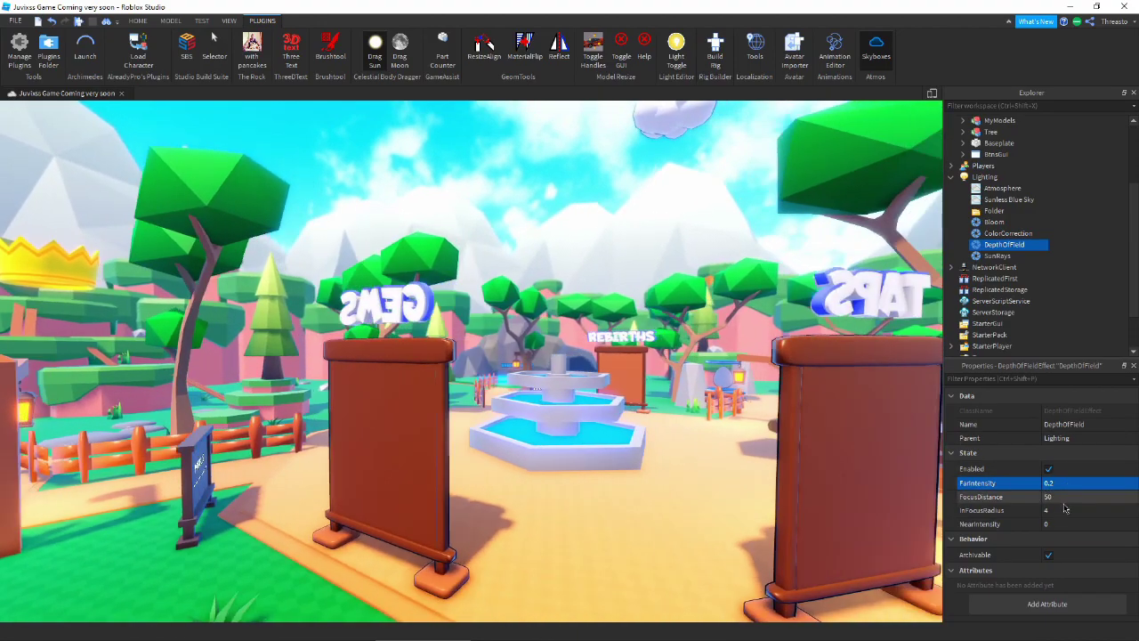
Step: Reduce the DepthOfField effect's FocusDistance and raise its InFocusRadius to 21.84
left_click(1100, 512)
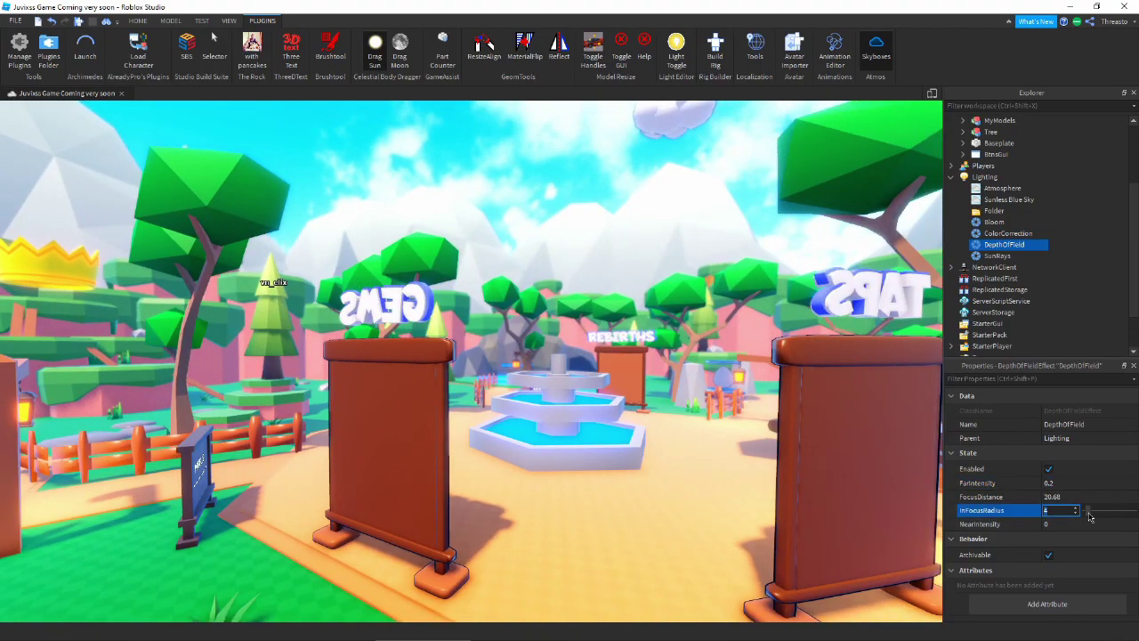
left_click_drag(1104, 508, 1110, 506)
key("w")
right_click_drag(576, 297, 574, 328)
key("s")
Step: Set Lighting's ShadowSoftness to 0.1 and its EnvironmentDiffuseScale to 1
left_click(986, 177)
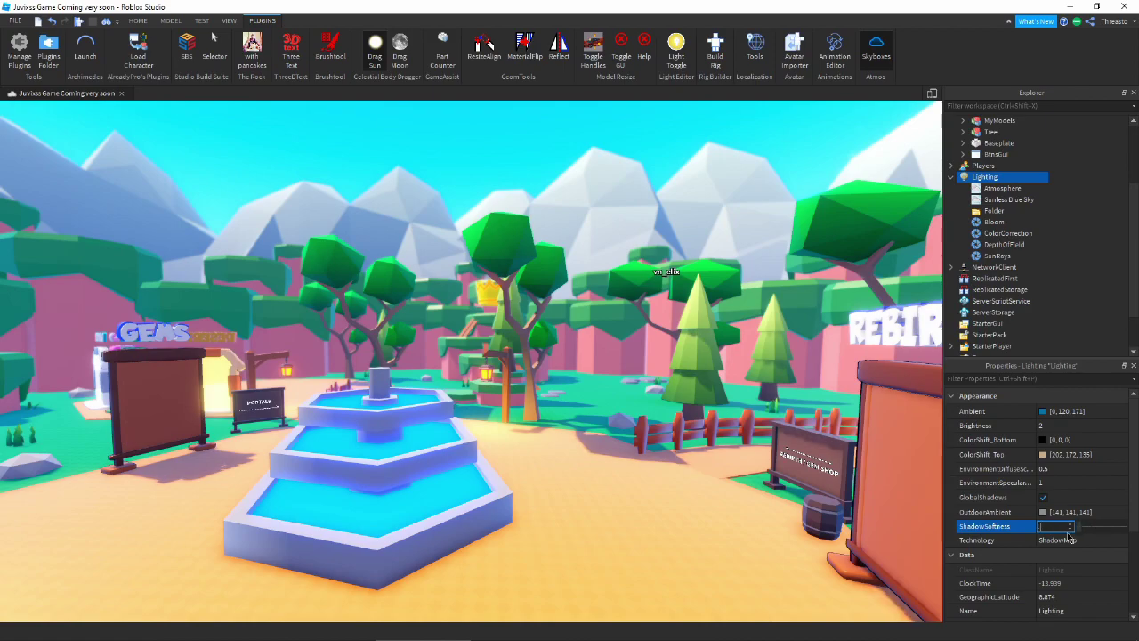
left_click(1057, 469)
left_click_drag(1088, 476, 1126, 474)
Step: Set Lighting's EnvironmentSpecularScale to 0.8, comparing its effect on the trees and fountain area
left_click(1112, 485)
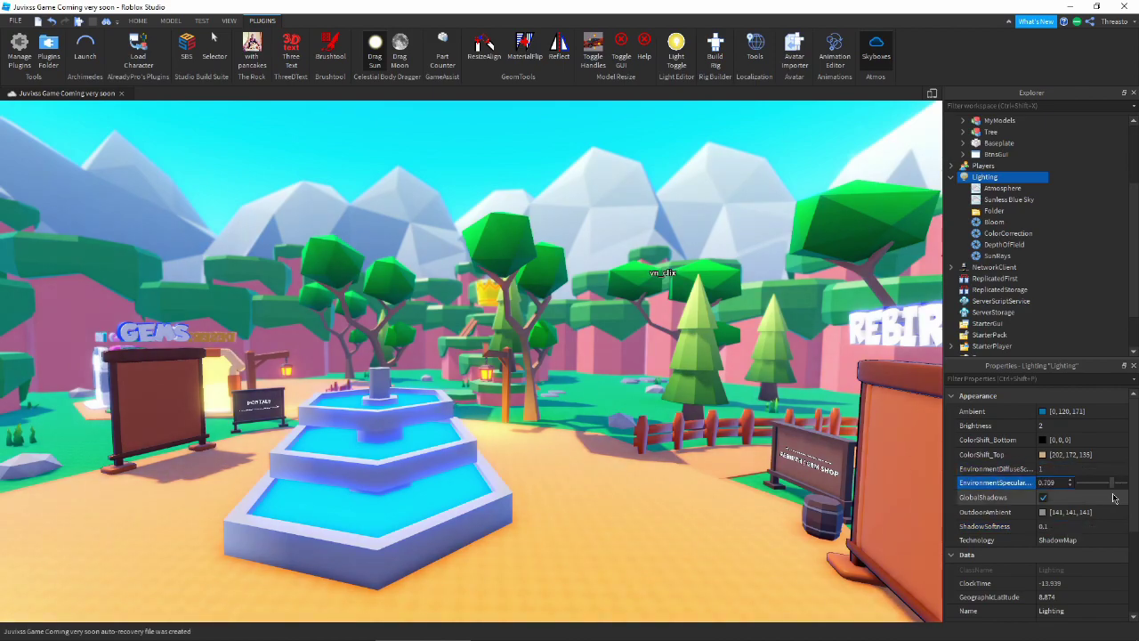
key("s")
right_click_drag(627, 381, 630, 366)
key("d")
key("s")
left_click(1069, 482)
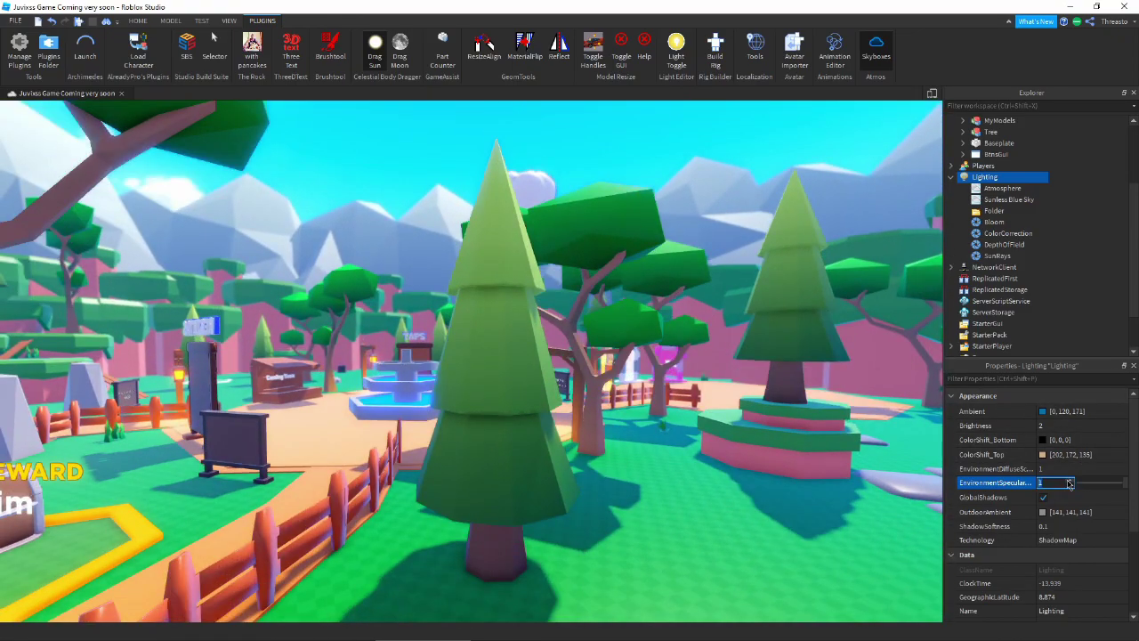
type("0.8")
key("Return")
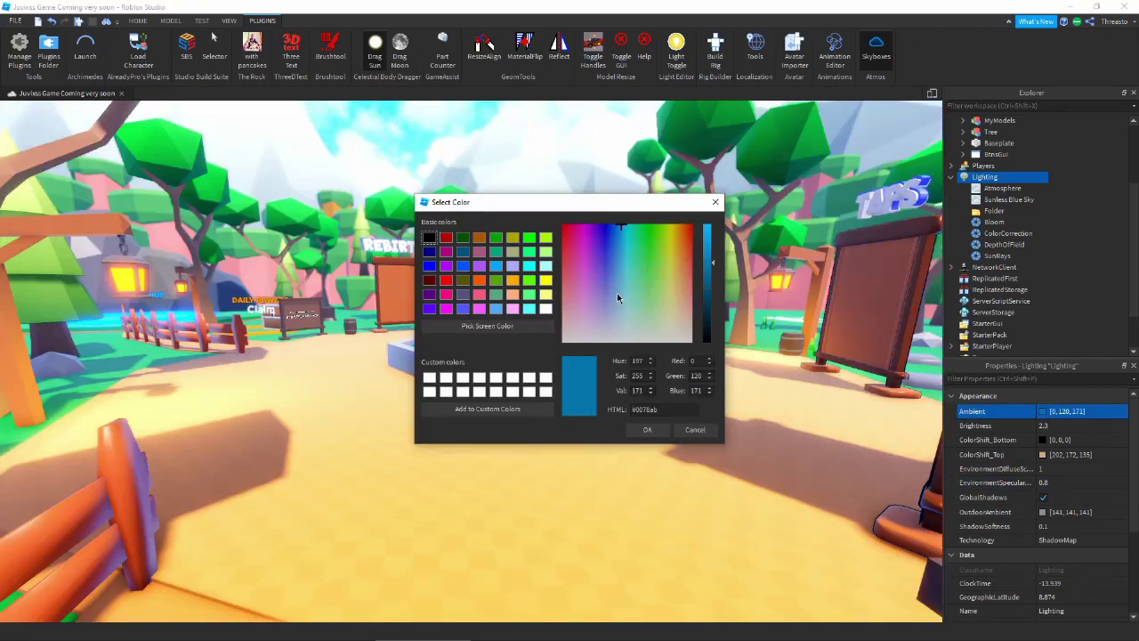
Step: Change Lighting's Ambient colour to a violet-tinted blue of [66, 85, 171] and check it around the fountain
left_click_drag(617, 293, 609, 271)
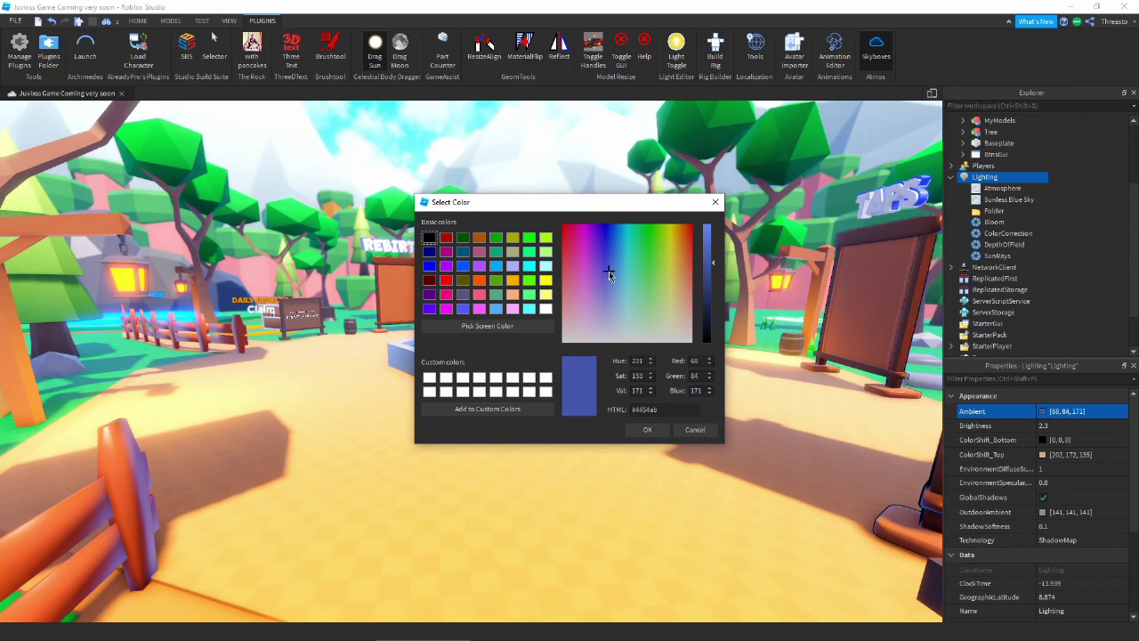
left_click(647, 429)
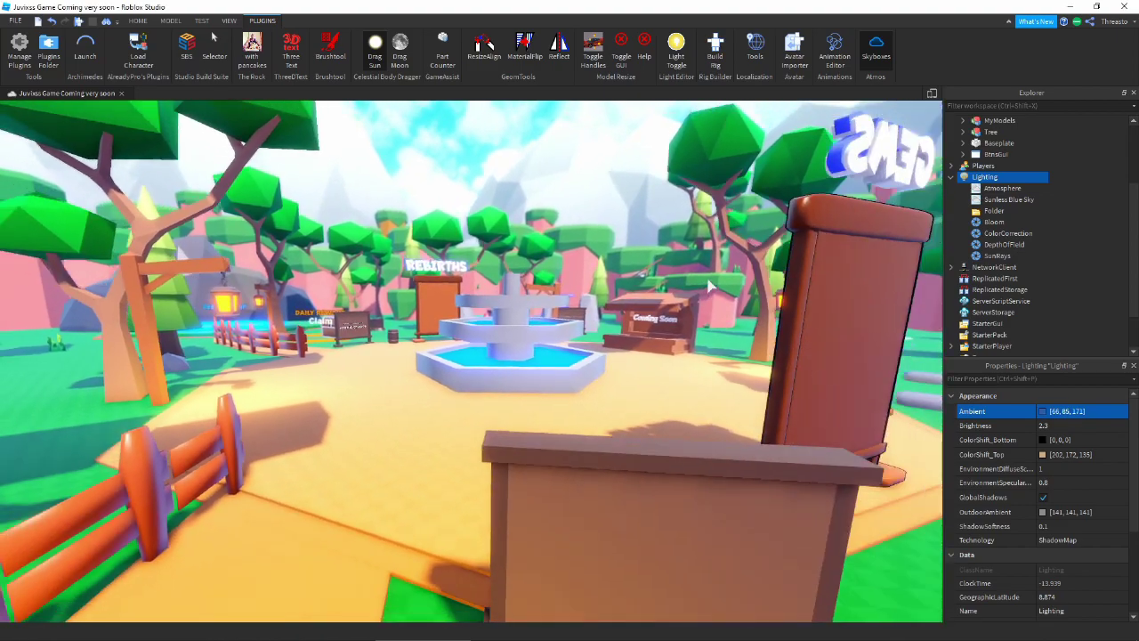
key("s")
right_click_drag(709, 284, 685, 284)
key("w")
key("s")
Step: Set Lighting's OutdoorAmbient to a muted purple of [118, 112, 141] and its Ambient to [95, 107, 171]
left_click(1042, 512)
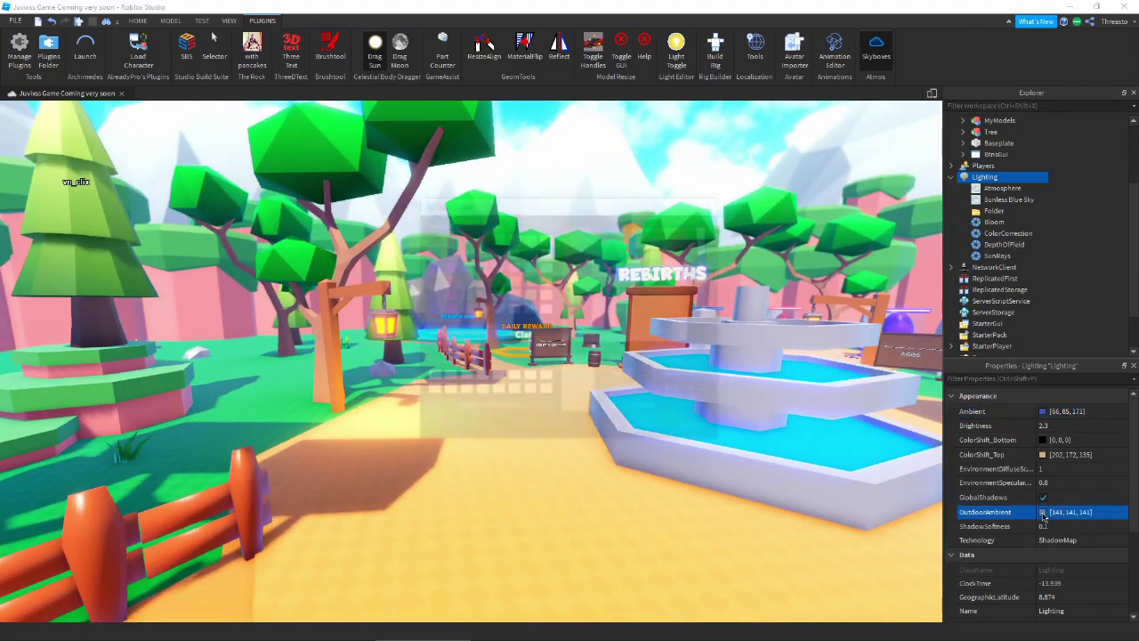
left_click(598, 274)
mouse_move(597, 294)
left_mouse_down()
mouse_move(593, 311)
mouse_move(603, 313)
left_mouse_up()
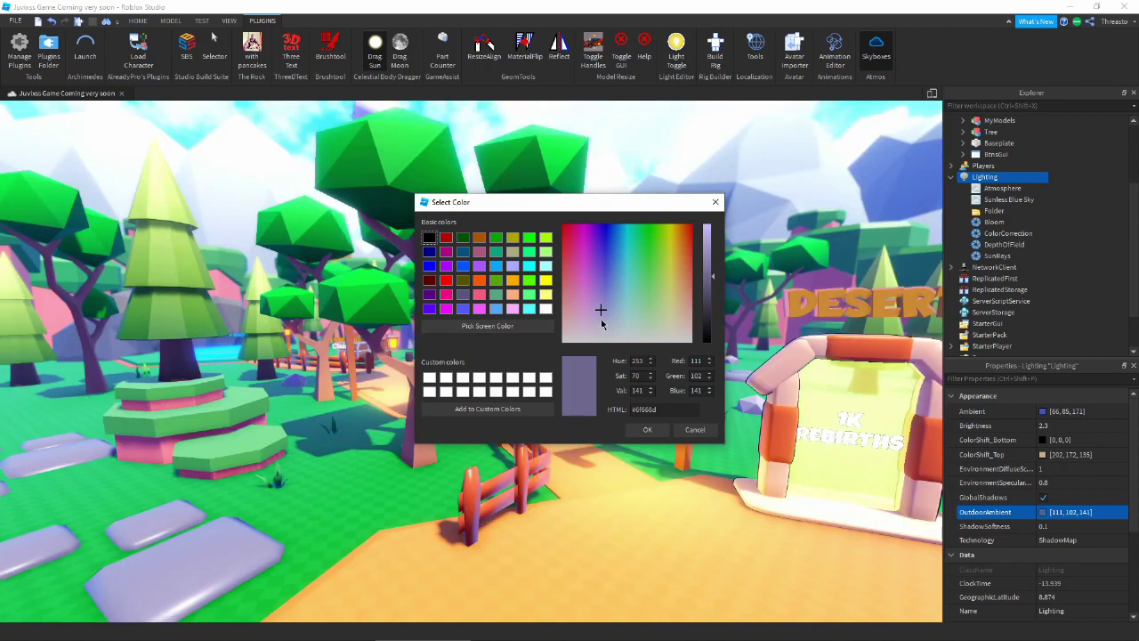
left_click(602, 325)
left_click(647, 430)
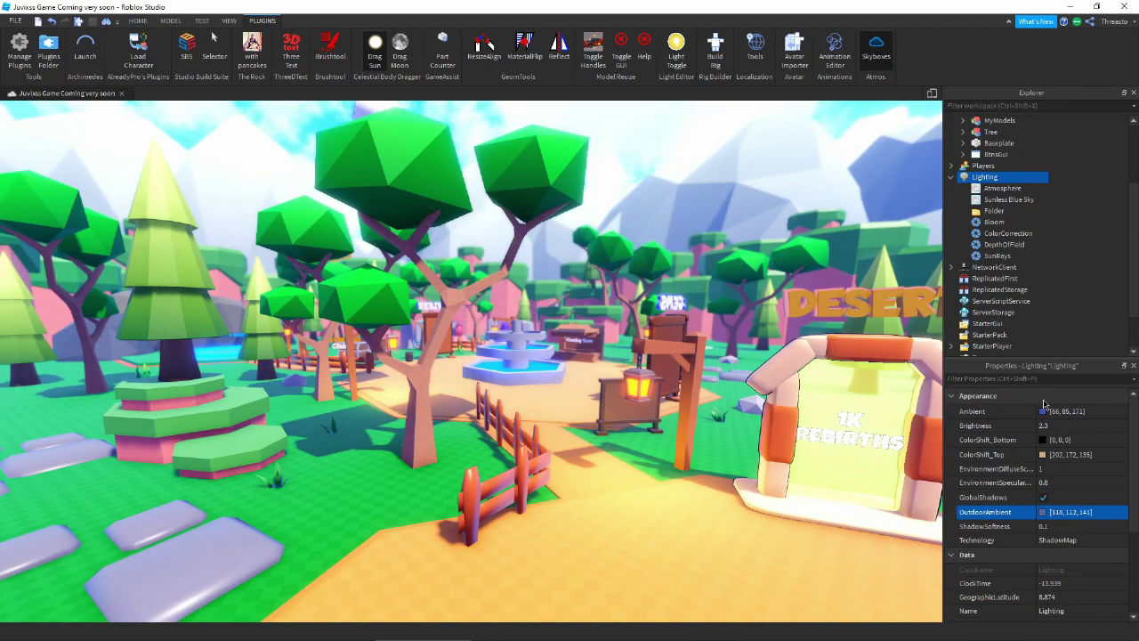
left_click(1042, 411)
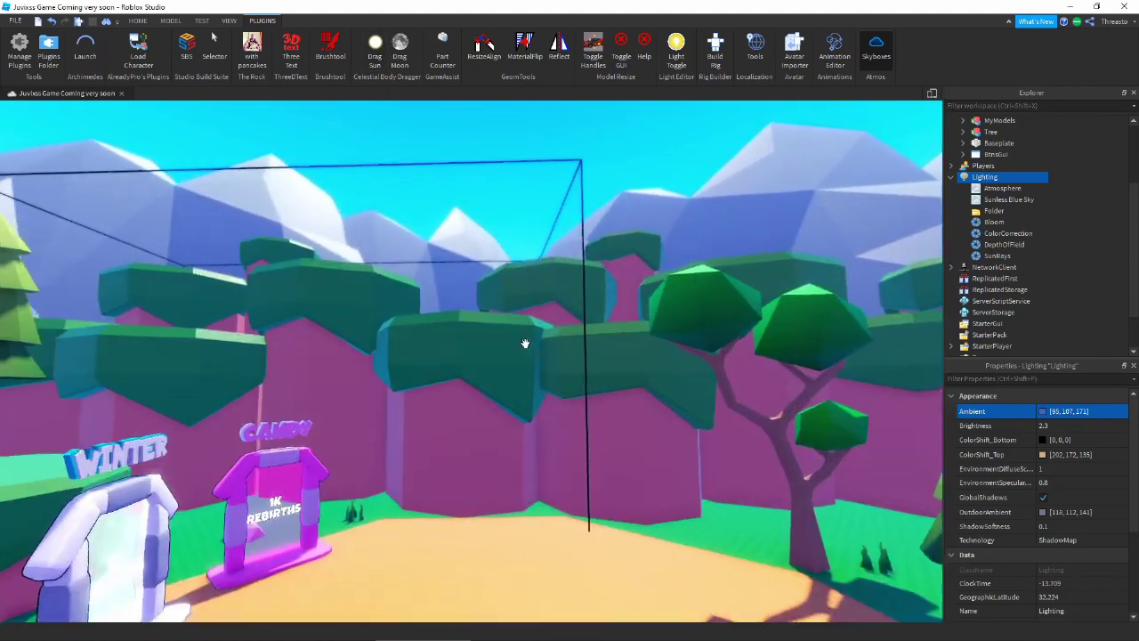
Step: Inspect the properties of individual mesh parts in the grass barriers, including their CastShadow setting
left_click(544, 385)
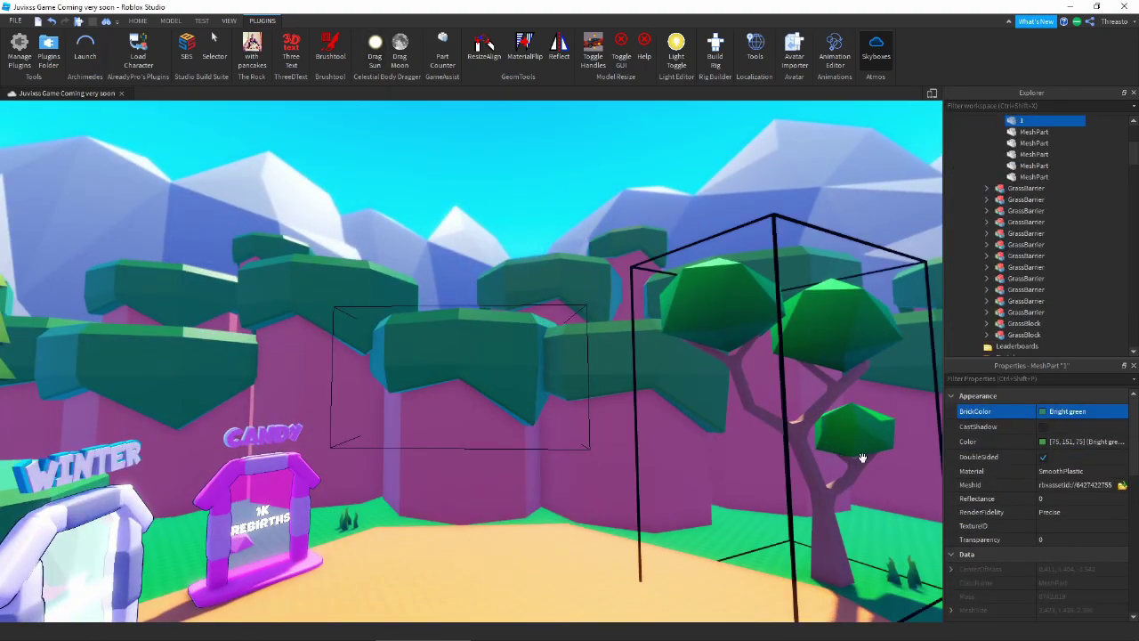
scroll(1037, 276, "up", 5)
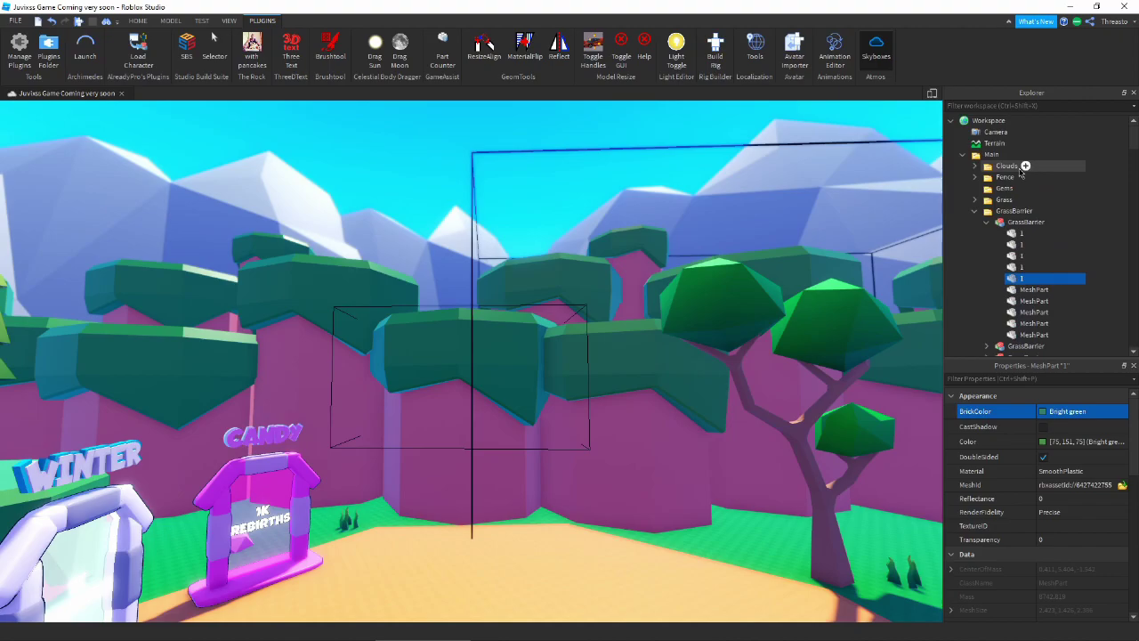
left_click(987, 222)
left_click(1001, 214)
left_click(1011, 224)
key("e")
left_click(588, 164)
right_click_drag(587, 166, 583, 223)
key("s")
left_click(570, 423, "alt")
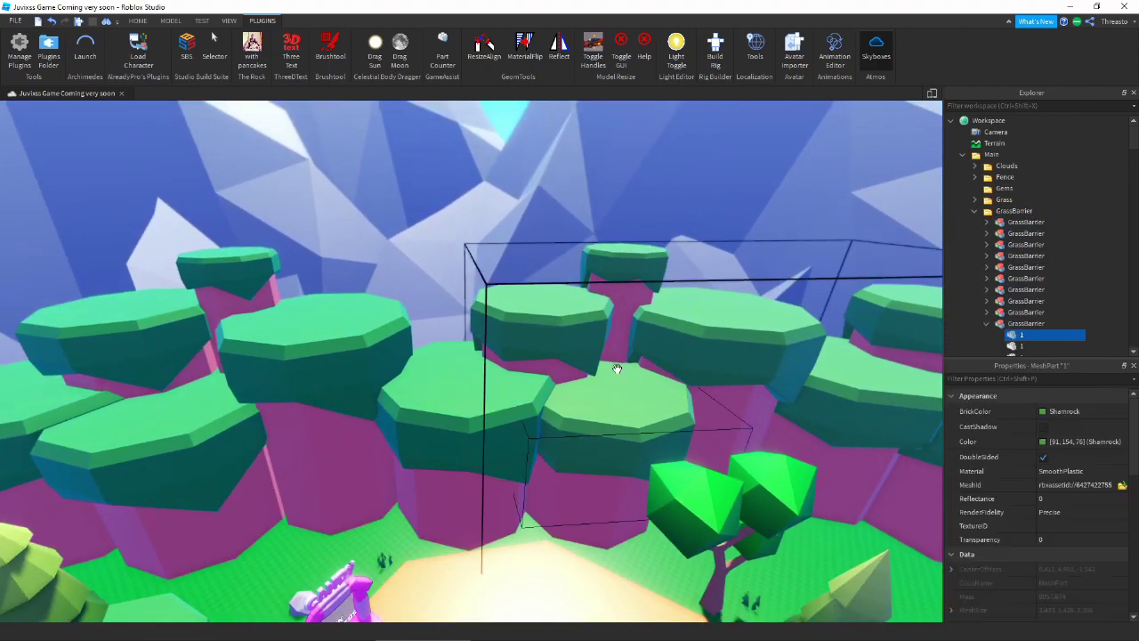
Step: Select all the map's parts together from above to review their shared properties, and clear the selection
key("s")
right_click_drag(618, 368, 629, 365)
scroll(630, 366, "down", 15)
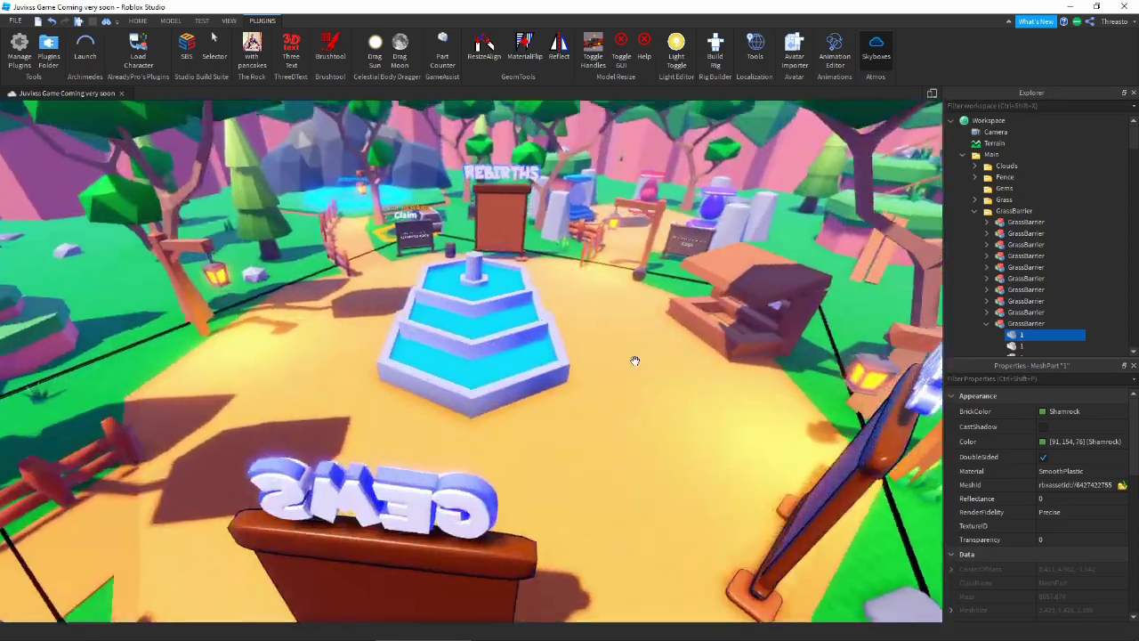
scroll(632, 365, "up", 15)
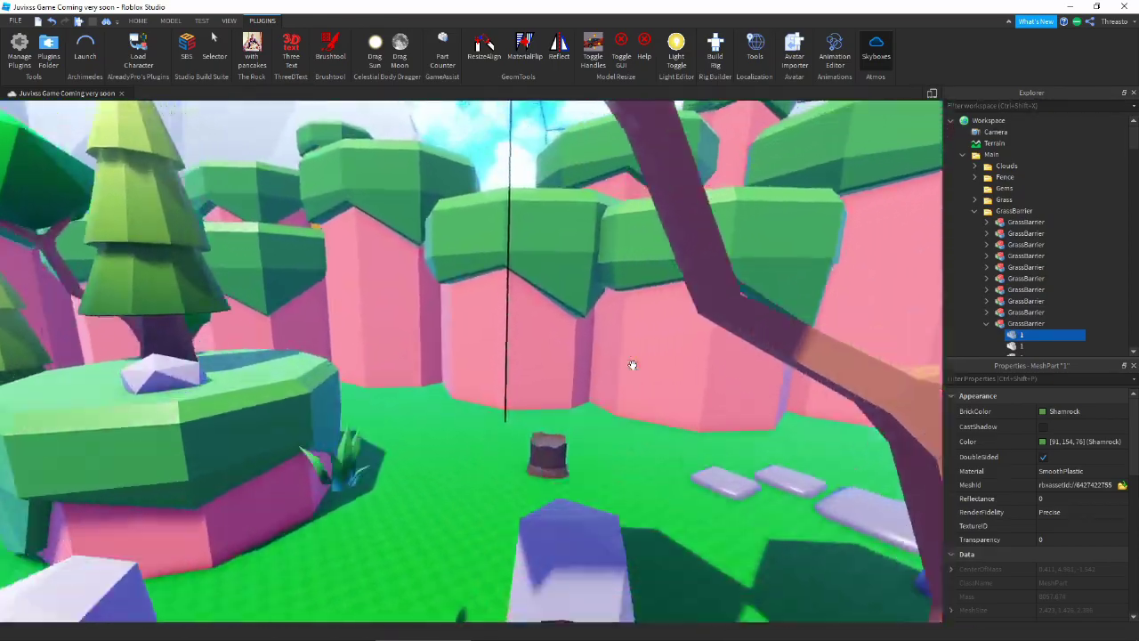
scroll(632, 365, "up", 10)
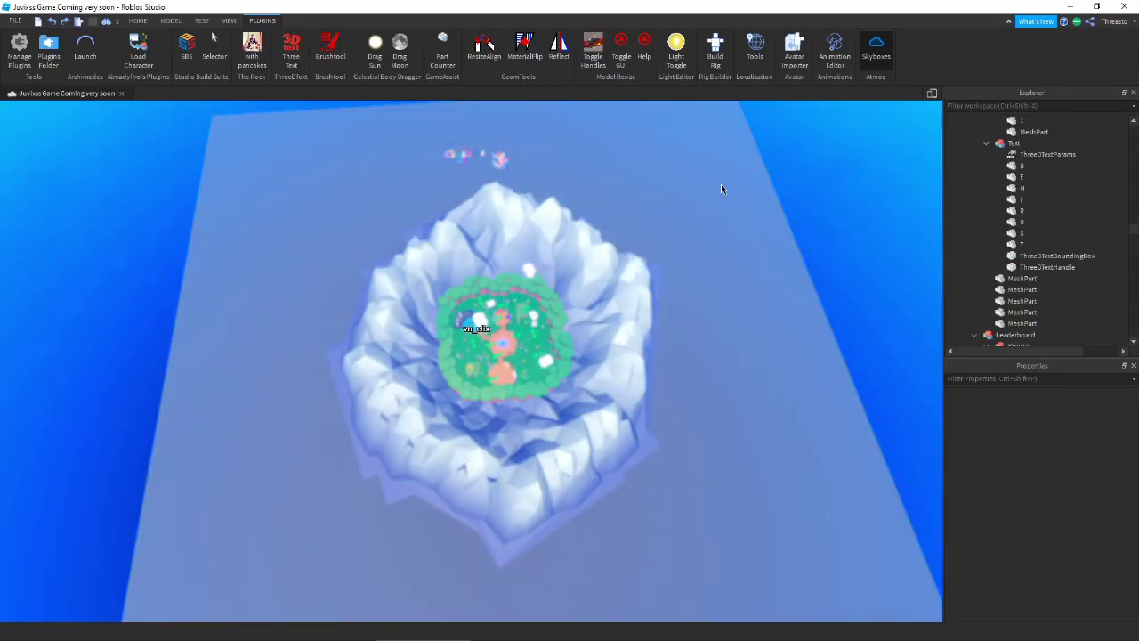
left_click_drag(721, 183, 265, 581)
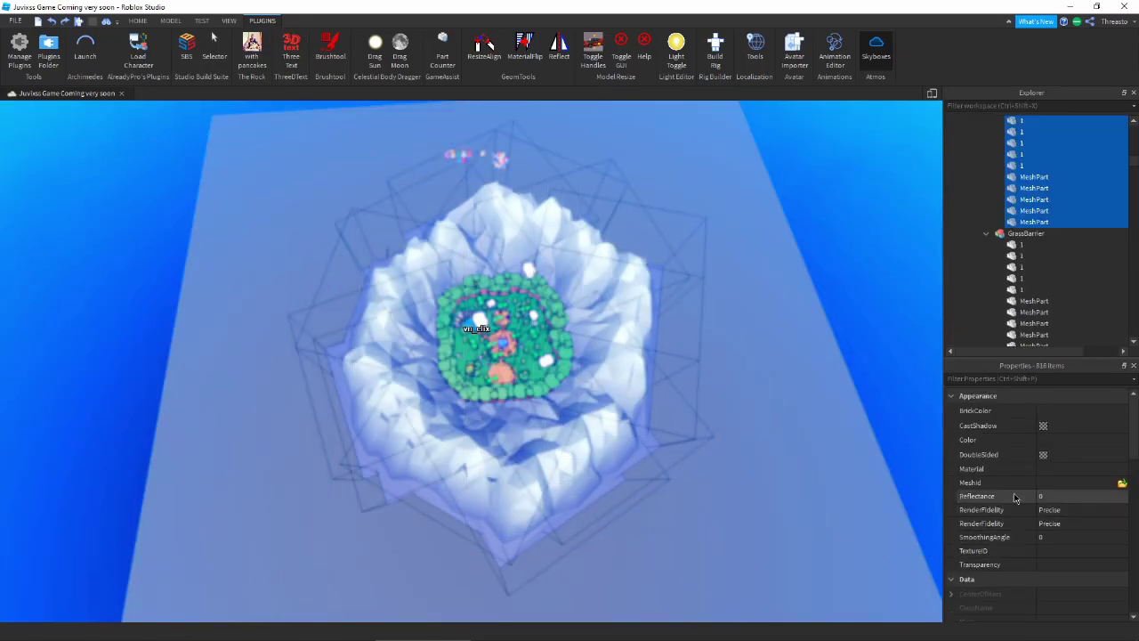
left_click(801, 392)
Step: Examine the lighting and shadows across the map, from the cliffs and trees to the portals and fountain
scroll(728, 362, "up", 8)
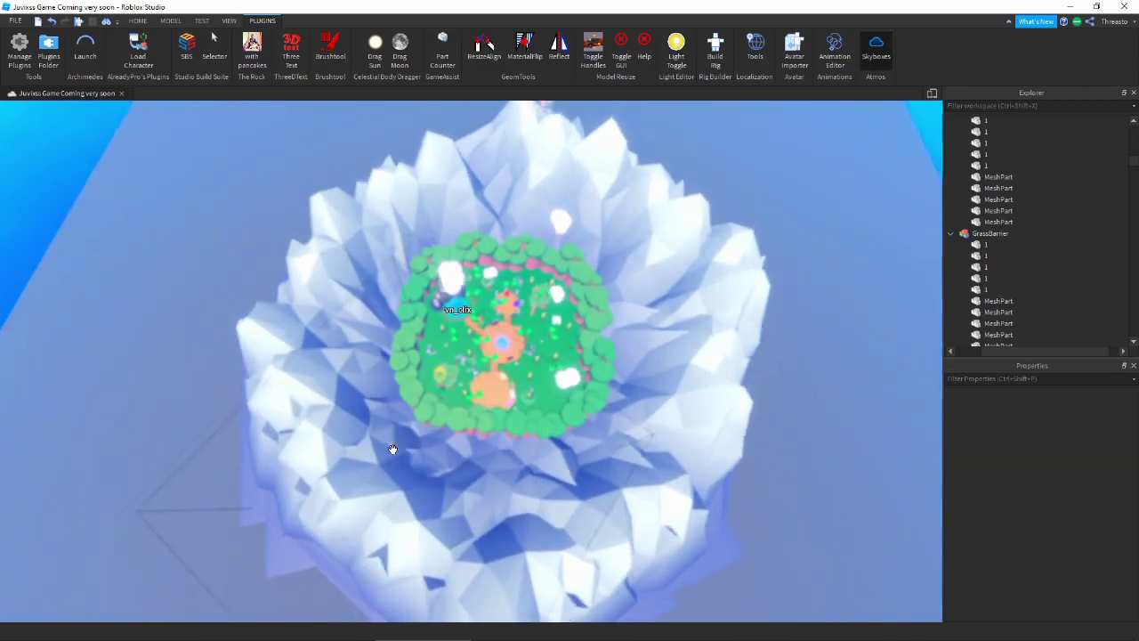
scroll(393, 449, "up", 10)
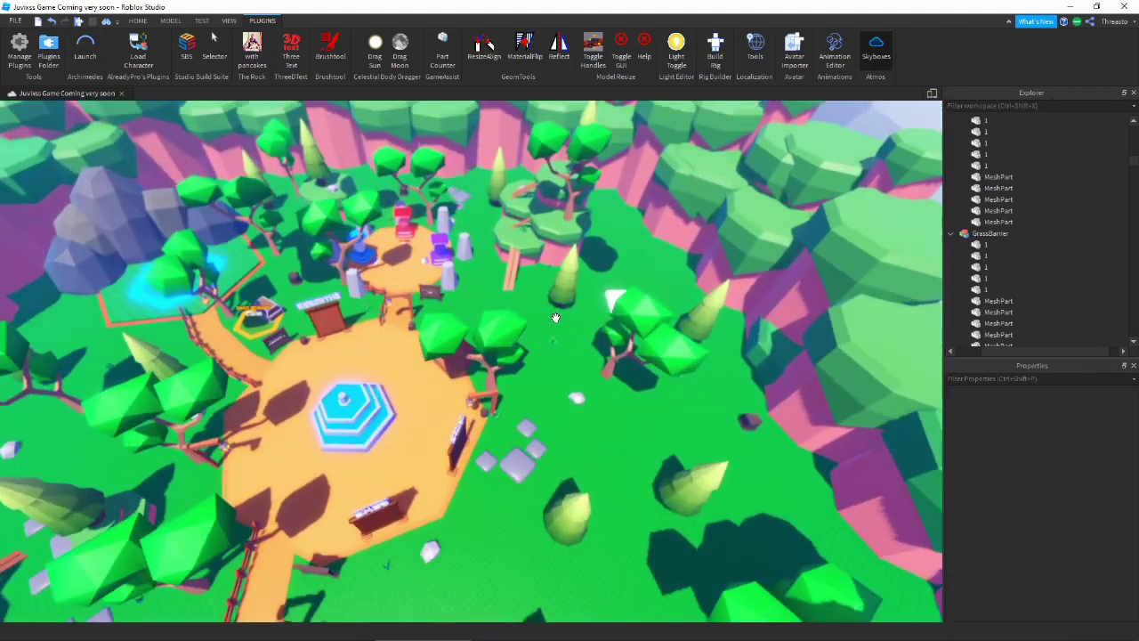
key("w")
right_click_drag(555, 318, 555, 317)
key("w")
right_click_drag(471, 338, 471, 338)
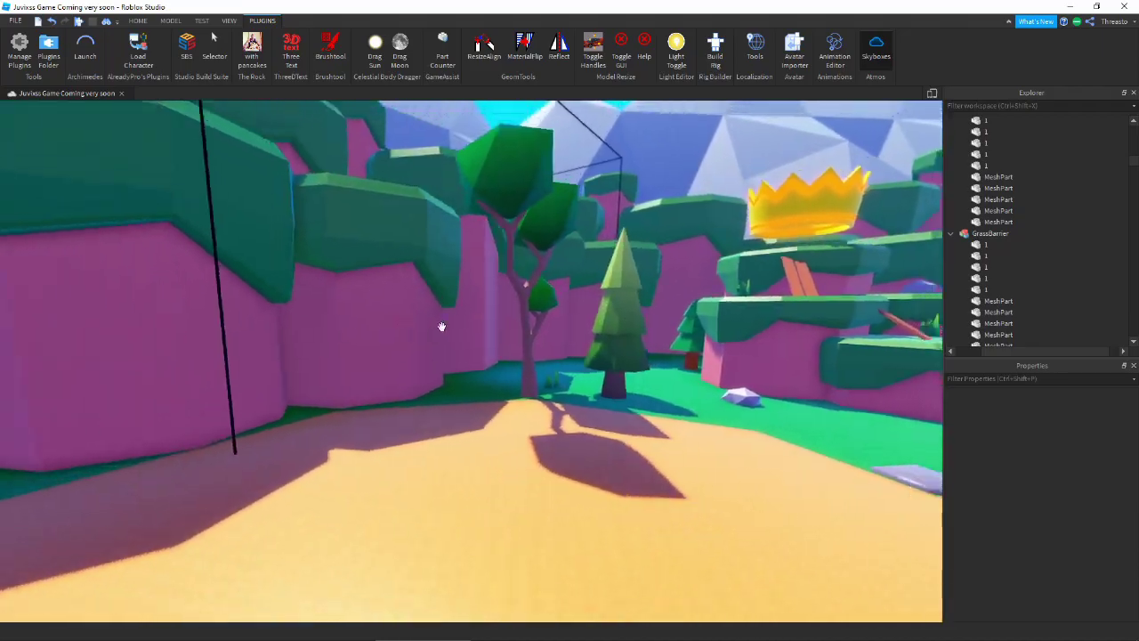
right_click_drag(453, 397, 488, 423)
key("w")
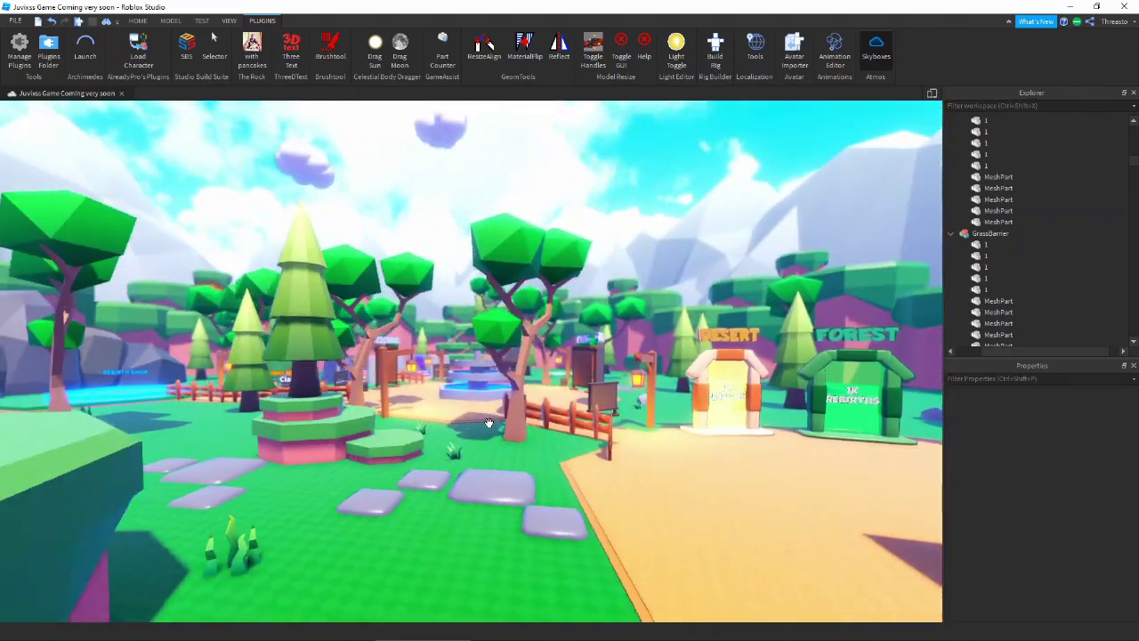
key("w")
right_click_drag(488, 422, 505, 390)
key("s")
key("s")
key("w")
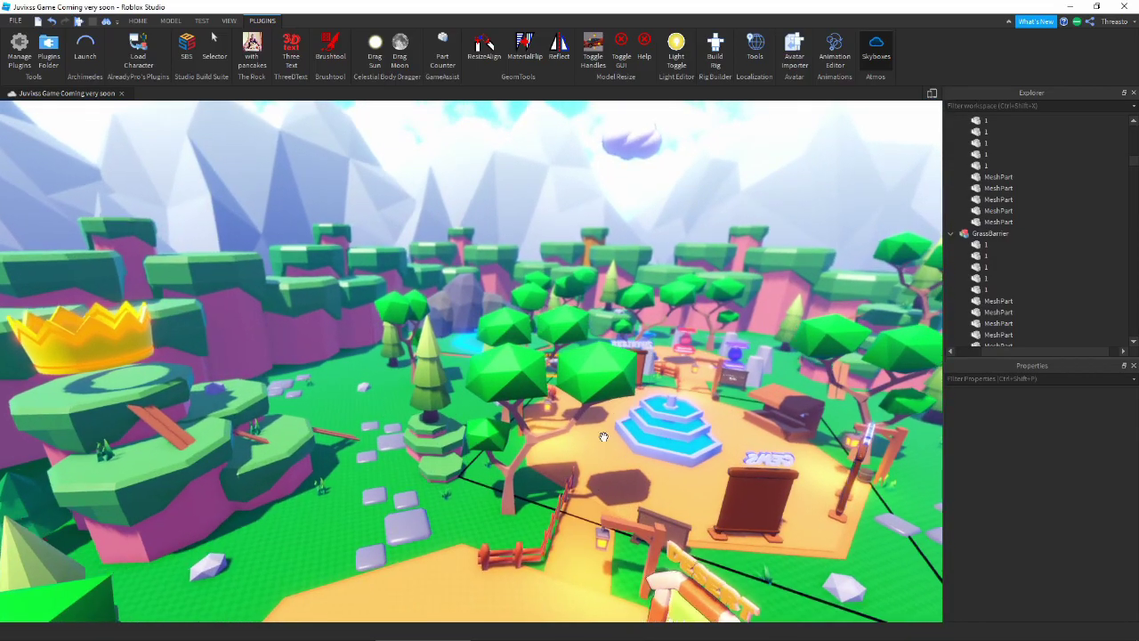
key("w")
right_click_drag(607, 438, 629, 372)
key("s")
Step: Set Lighting's ExposureCompensation to 0.3
scroll(1019, 219, "down", 2)
scroll(1019, 219, "down", 20)
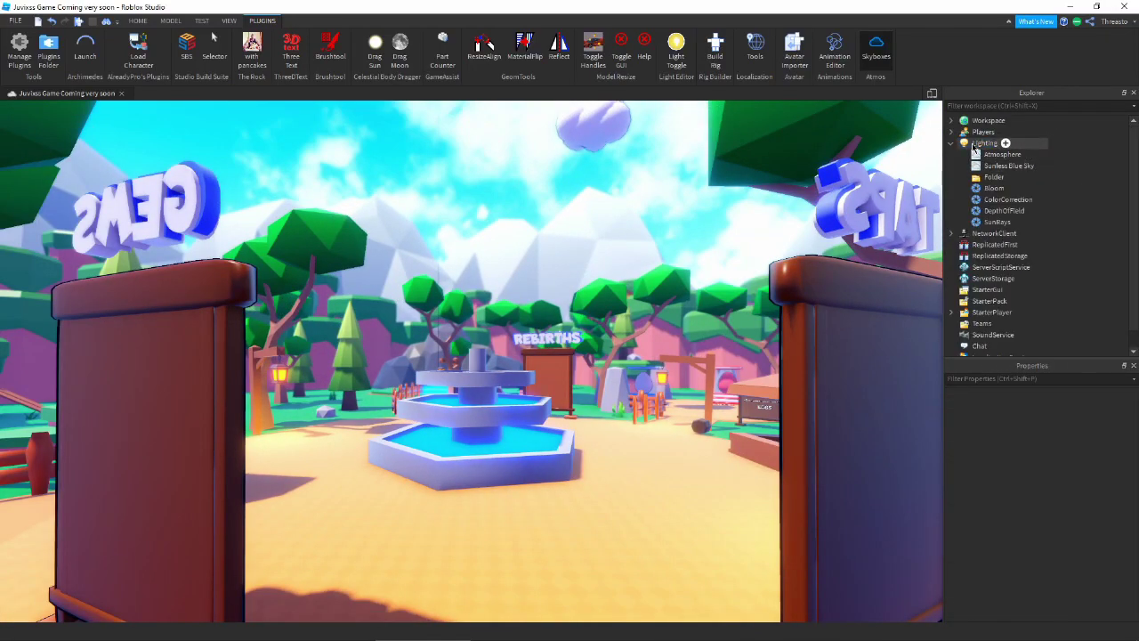
left_click(976, 144)
scroll(1041, 481, "down", 5)
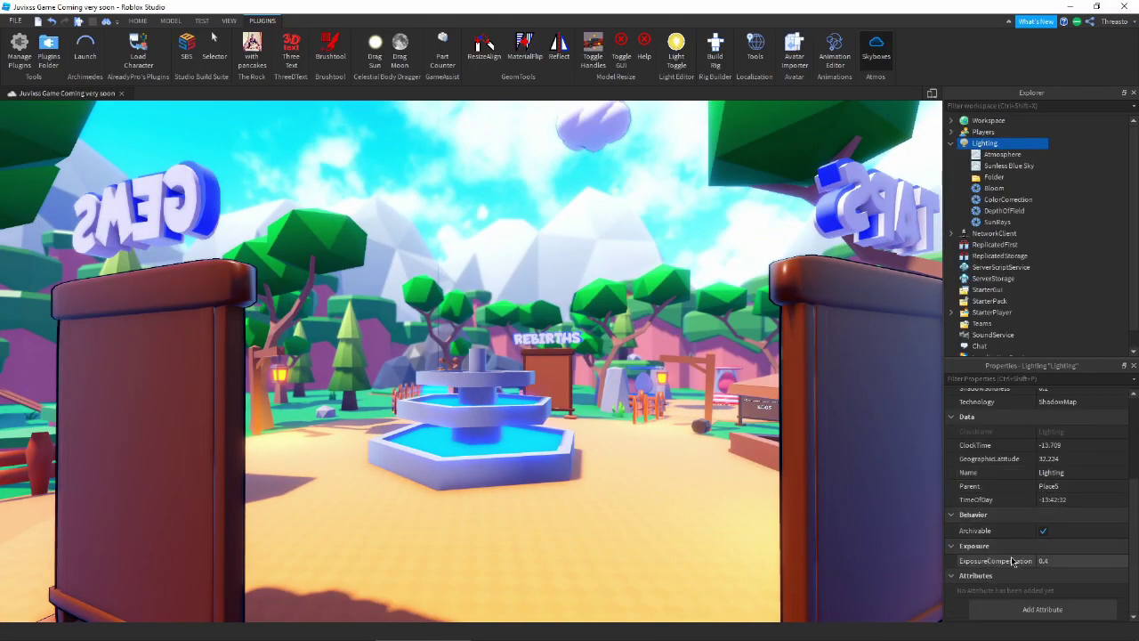
type(".3")
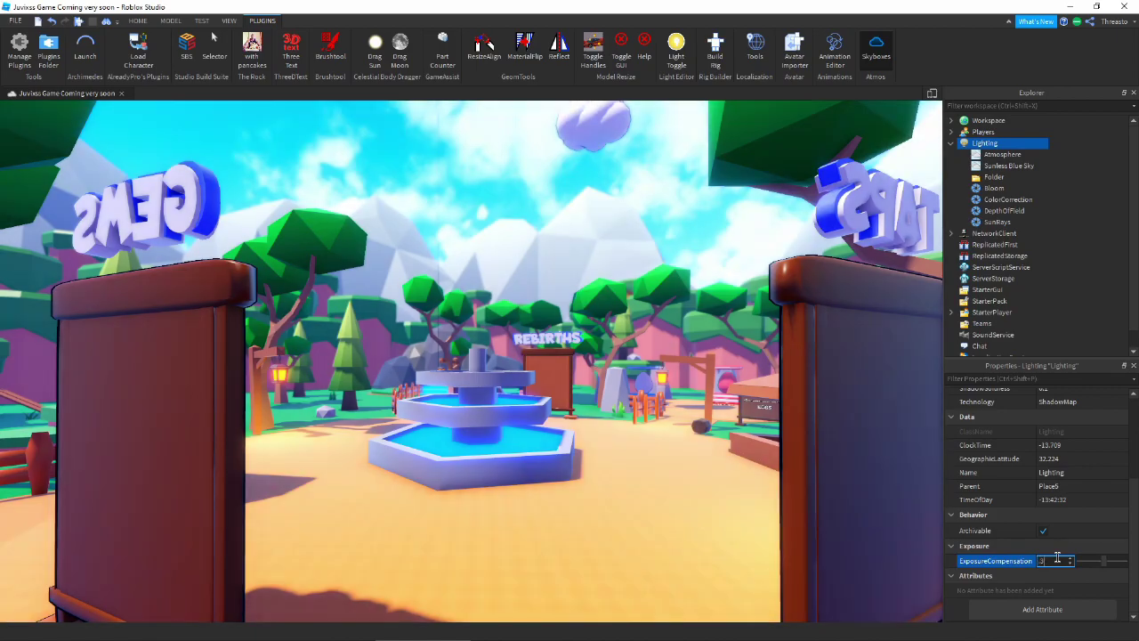
Step: Reposition the sun in the sky above the mountains beyond the fountain, and open Lighting's Technology setting
right_click_drag(694, 347, 443, 175)
key("w")
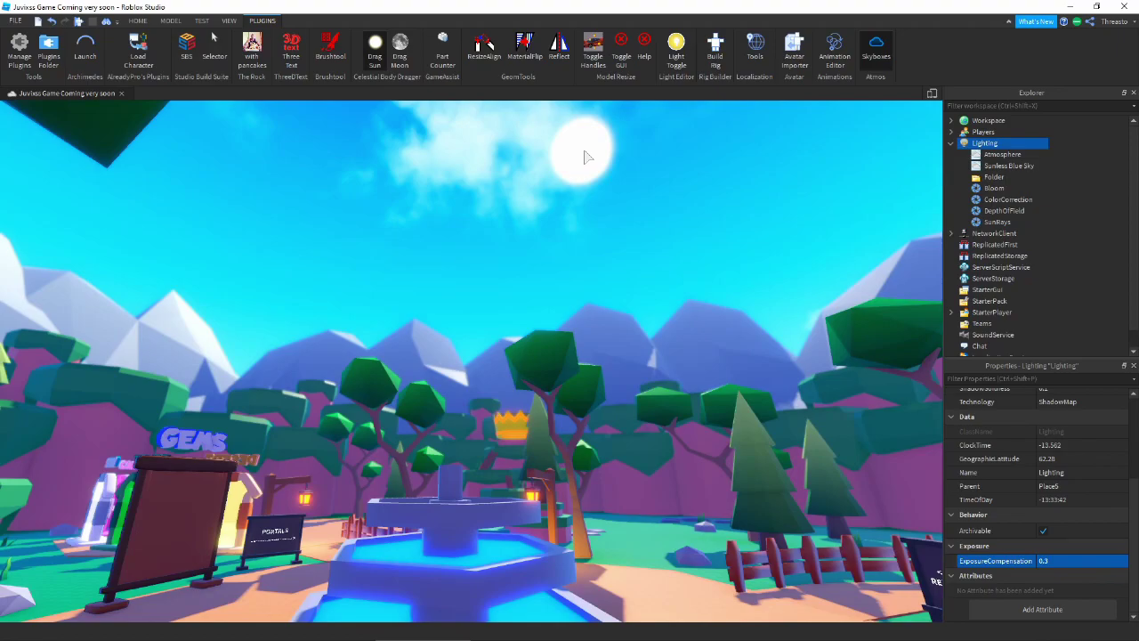
right_click_drag(585, 151, 627, 185)
left_click_drag(627, 184, 597, 166)
right_click_drag(595, 178, 596, 183)
key("s")
key("w")
key("s")
left_click_drag(595, 184, 596, 183)
right_click_drag(595, 183, 595, 183)
left_click_drag(596, 184, 596, 183)
right_click_drag(596, 183, 594, 183)
key("s")
left_click(1058, 401)
Step: Set the DepthOfField effect's FarIntensity to 0.322, FocusDistance to 25.28 and InFocusRadius to 48.275
left_click(1004, 211)
key("d")
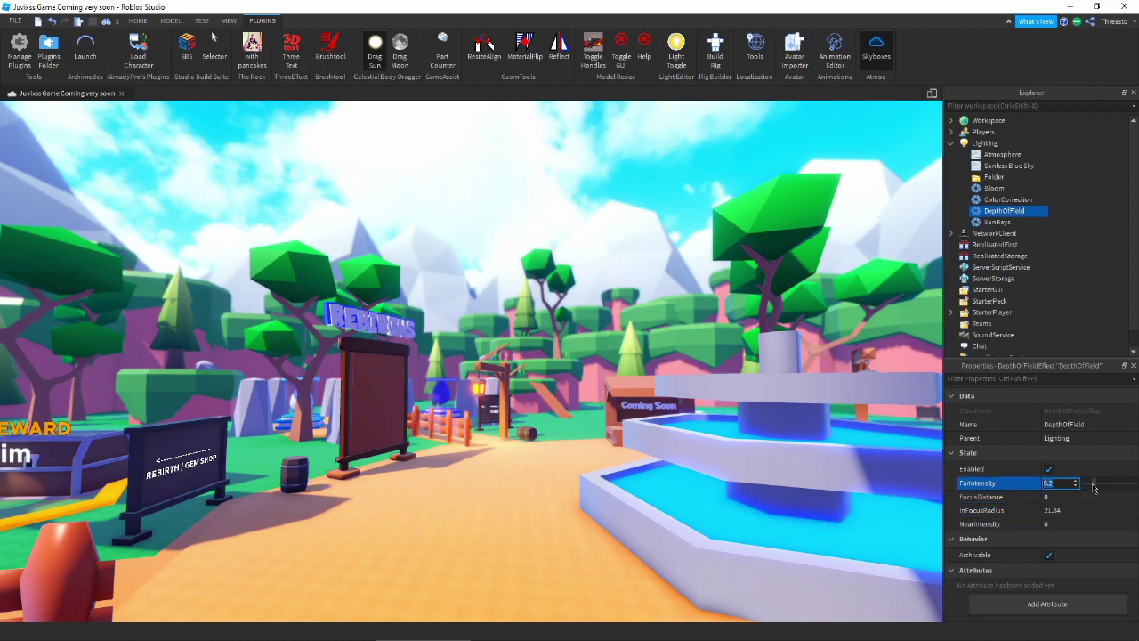
left_click_drag(1093, 487, 1092, 502)
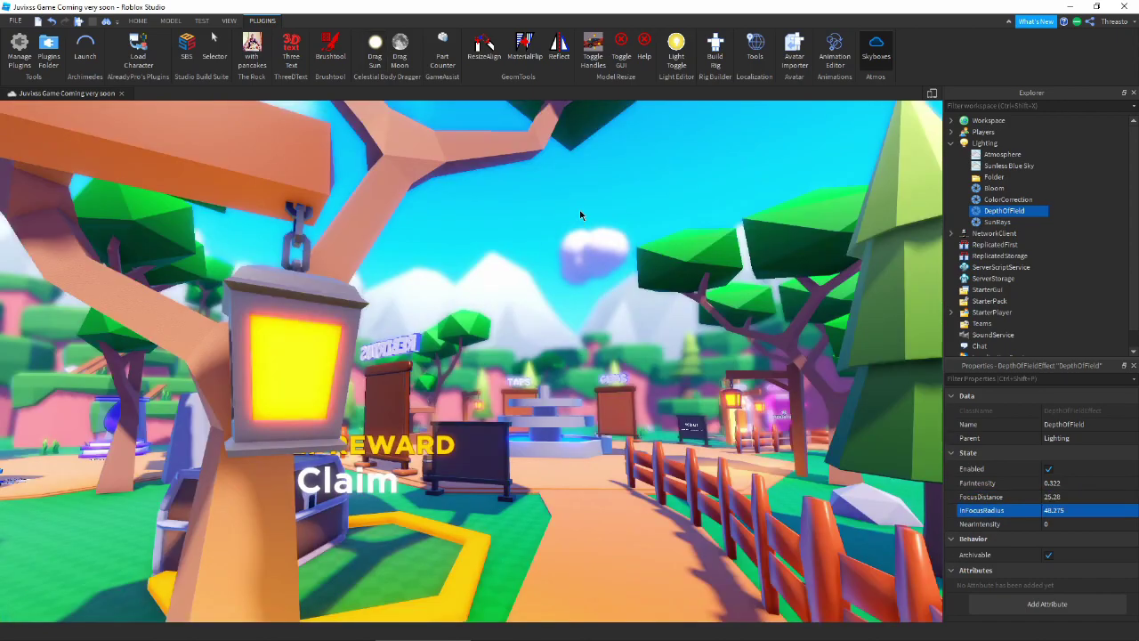
left_click(576, 229)
key("w")
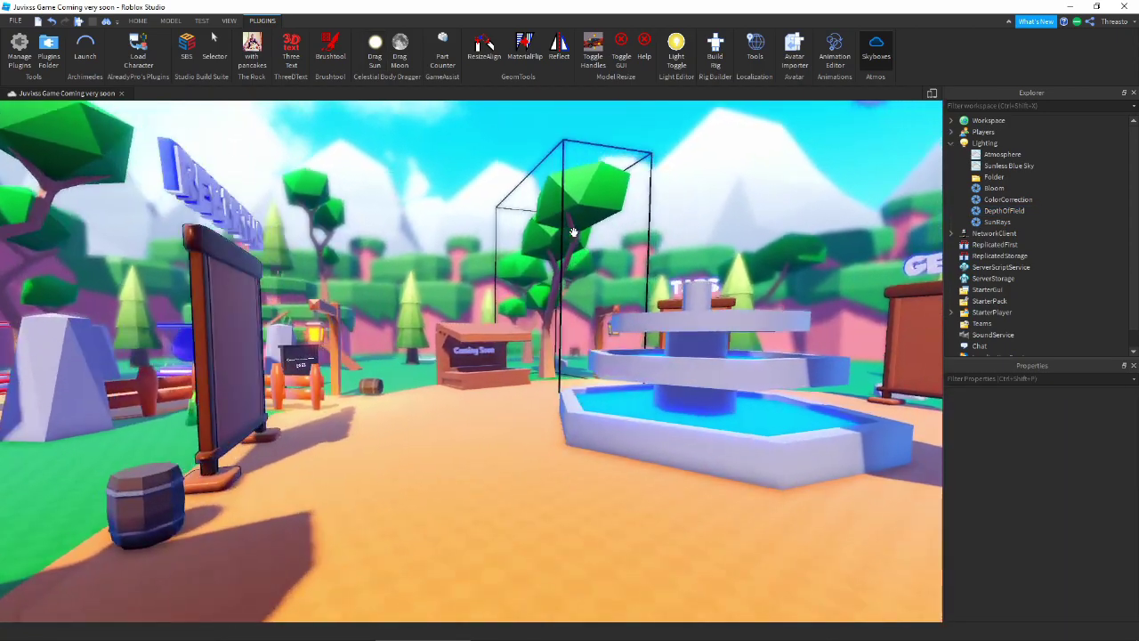
key("d")
key("s")
key("w")
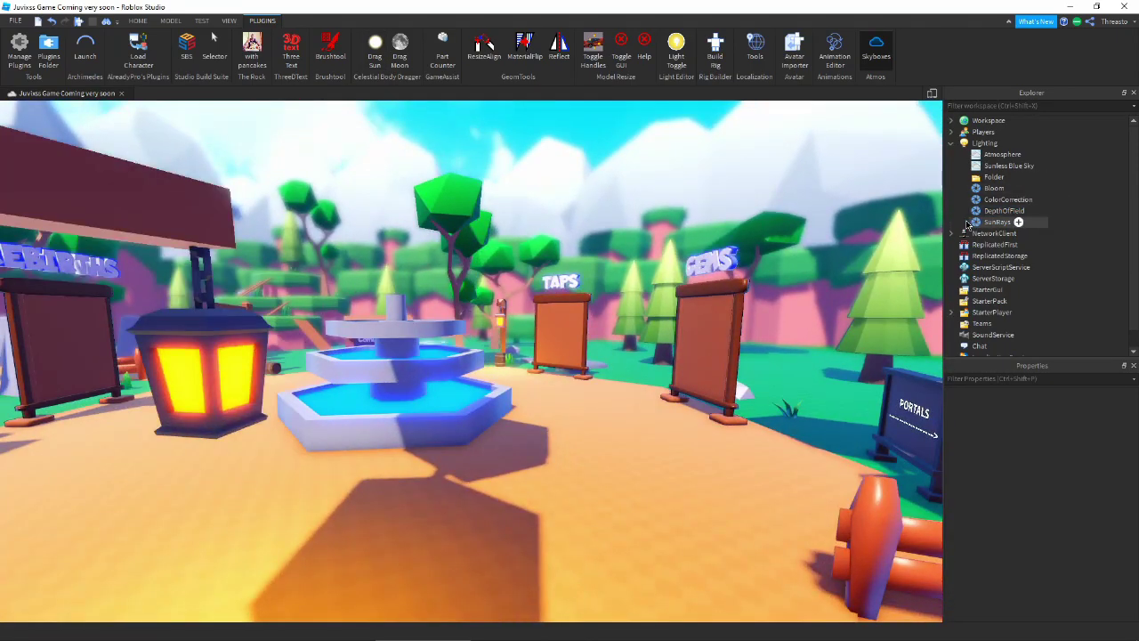
Step: Examine the map's lighting and distance blur around the fountain, trees, portals and daily reward area
left_click(985, 143)
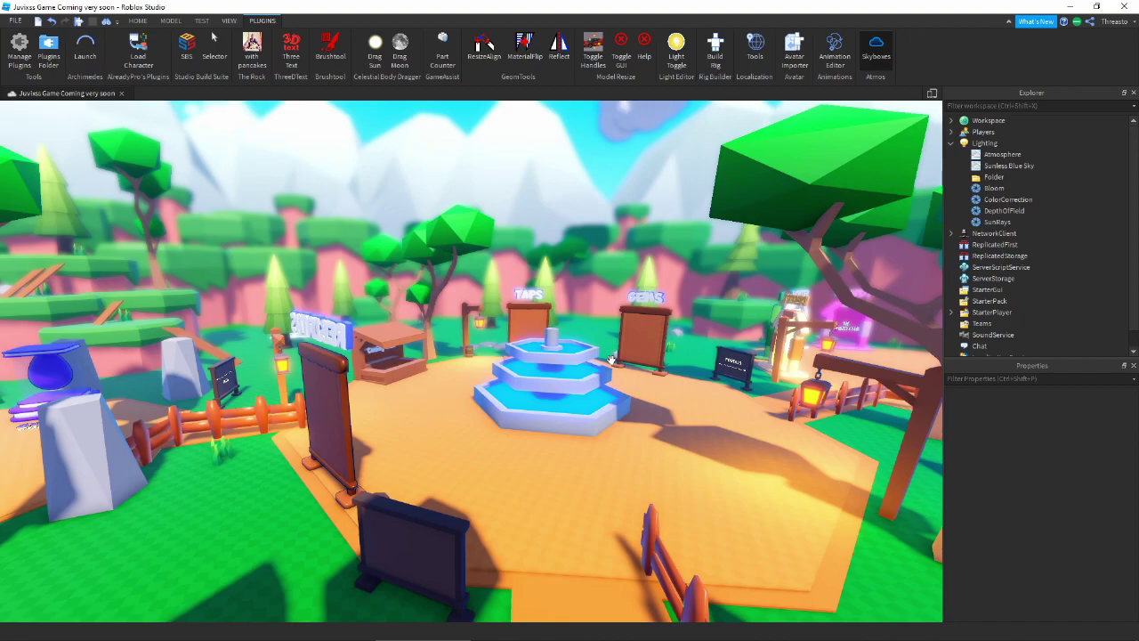
mouse_move(659, 363)
right_mouse_down()
mouse_move(648, 400)
mouse_move(516, 475)
mouse_move(605, 433)
mouse_move(594, 434)
mouse_move(631, 435)
mouse_move(396, 397)
mouse_move(648, 347)
right_mouse_up()
key("s")
key("s")
key("w")
key("s")
key("w")
key("e")
key("s")
key("w")
key("s")
key("d")
key("a")
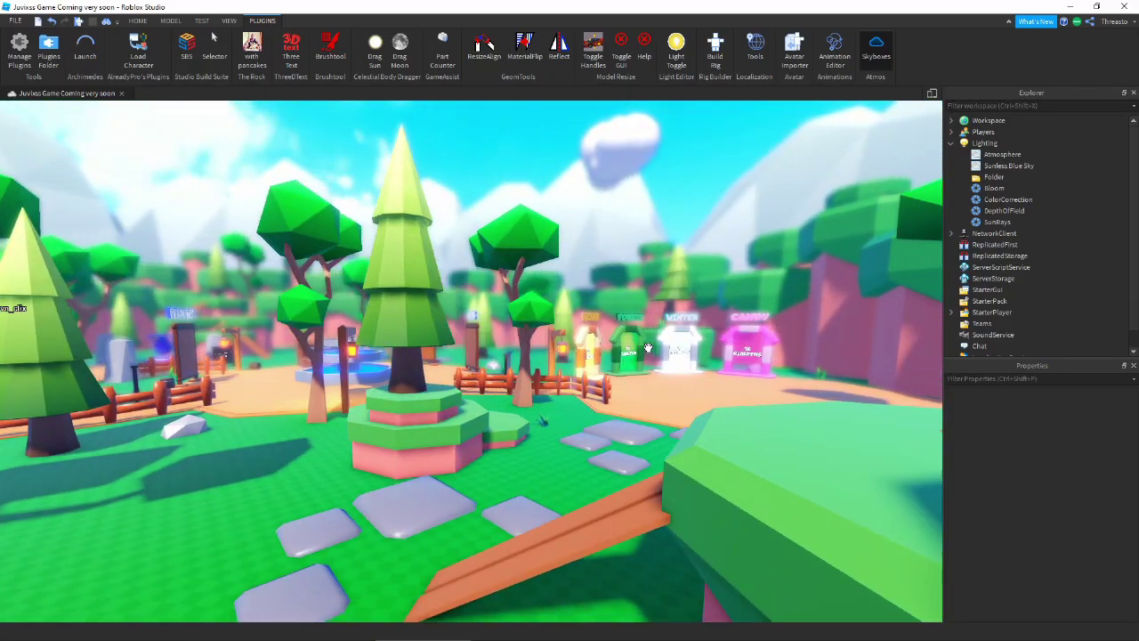
key("a")
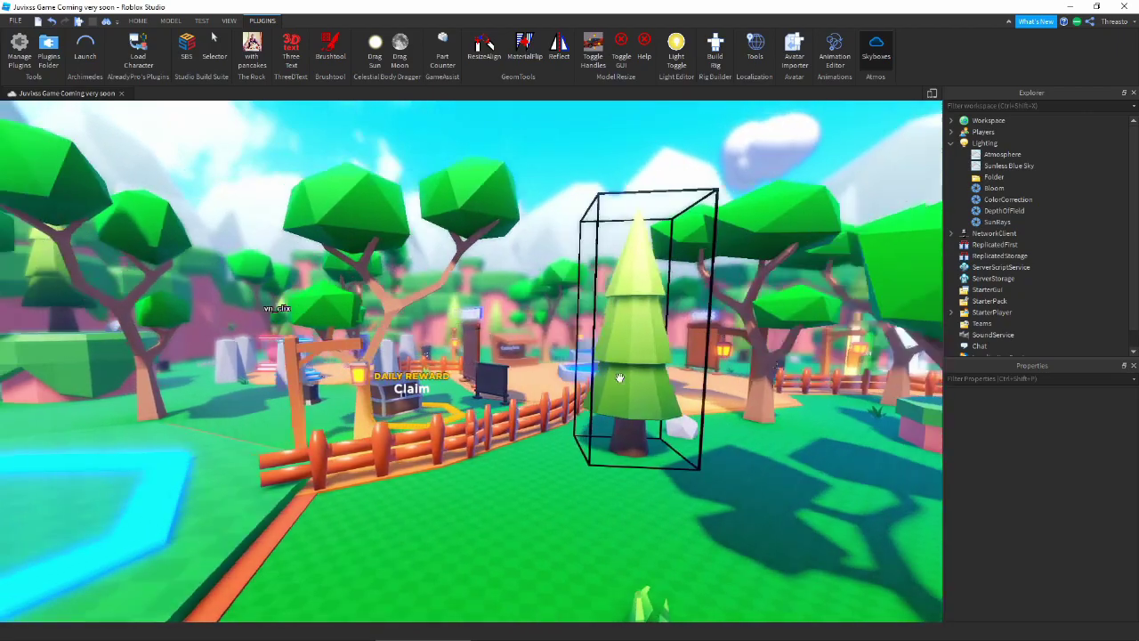